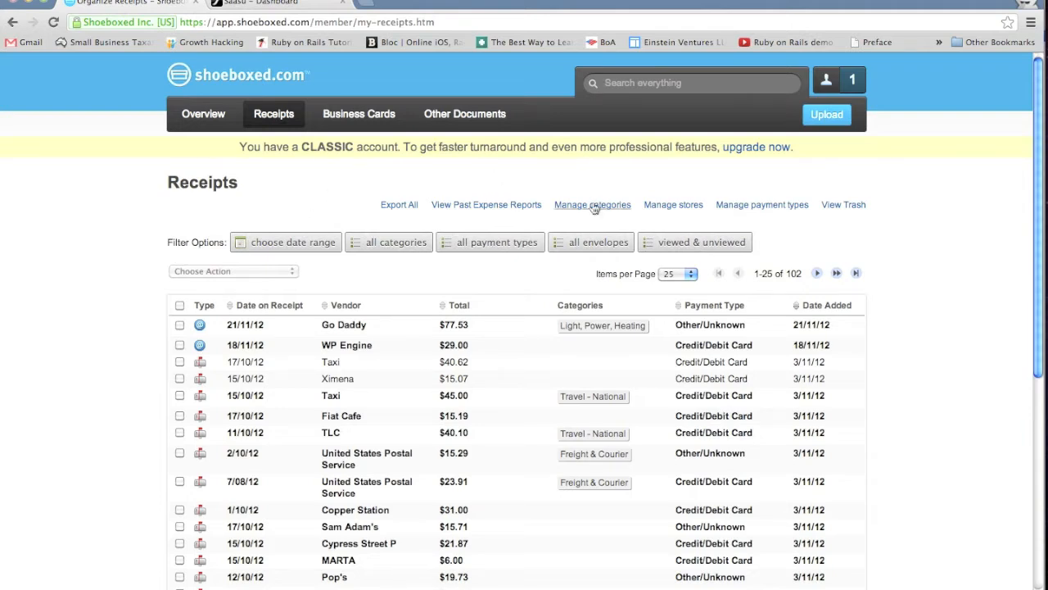
Step: Hide the Australian tax categories in the default category sets and return to the Categories page
{"action": "left_click", "coordinate": [618, 206]}
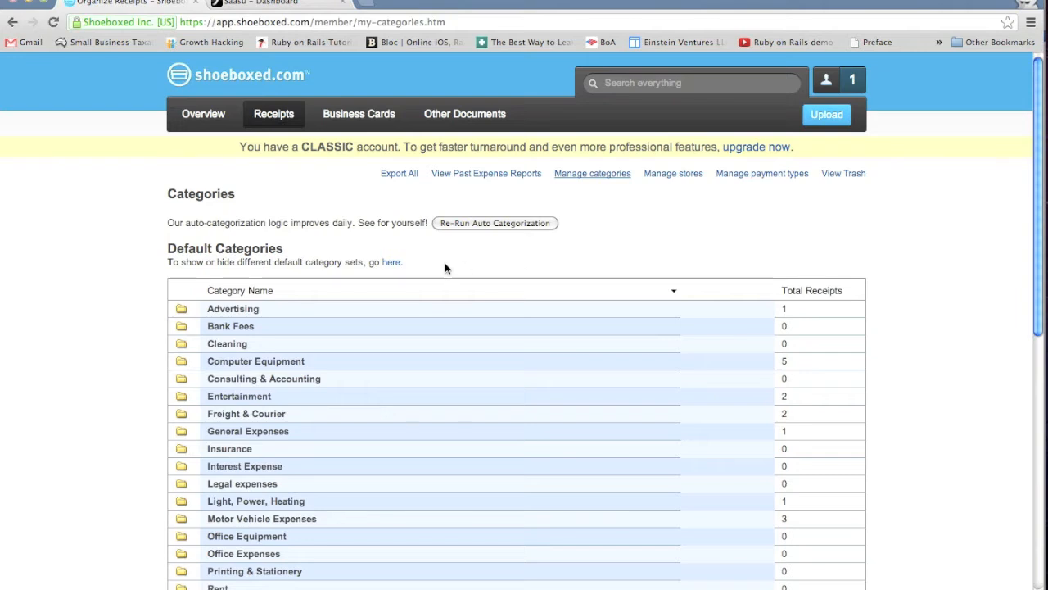
{"action": "left_click", "coordinate": [391, 263]}
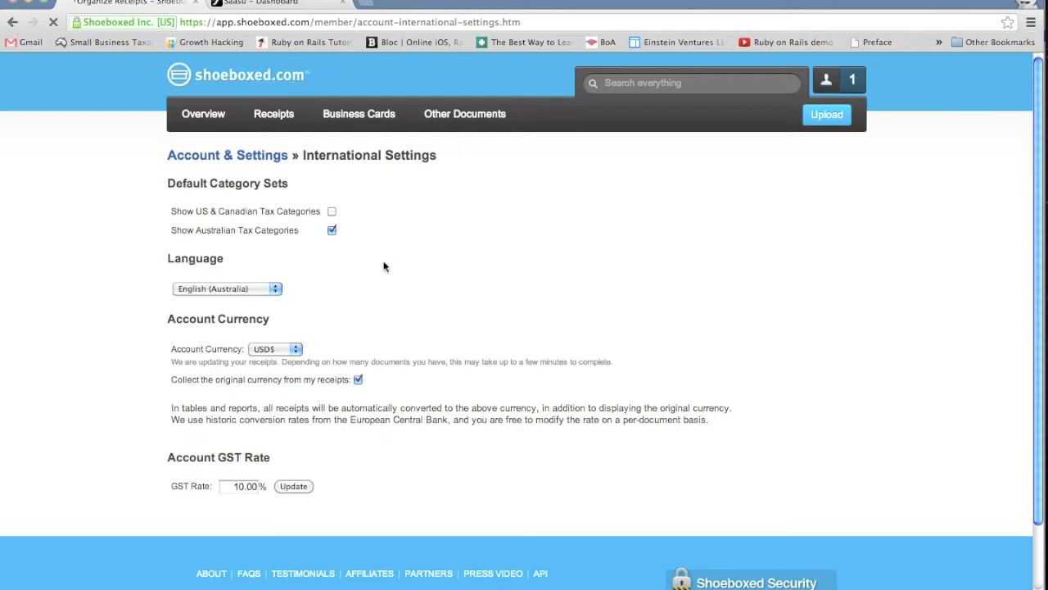
{"action": "left_click", "coordinate": [331, 230]}
{"action": "left_click", "coordinate": [12, 23]}
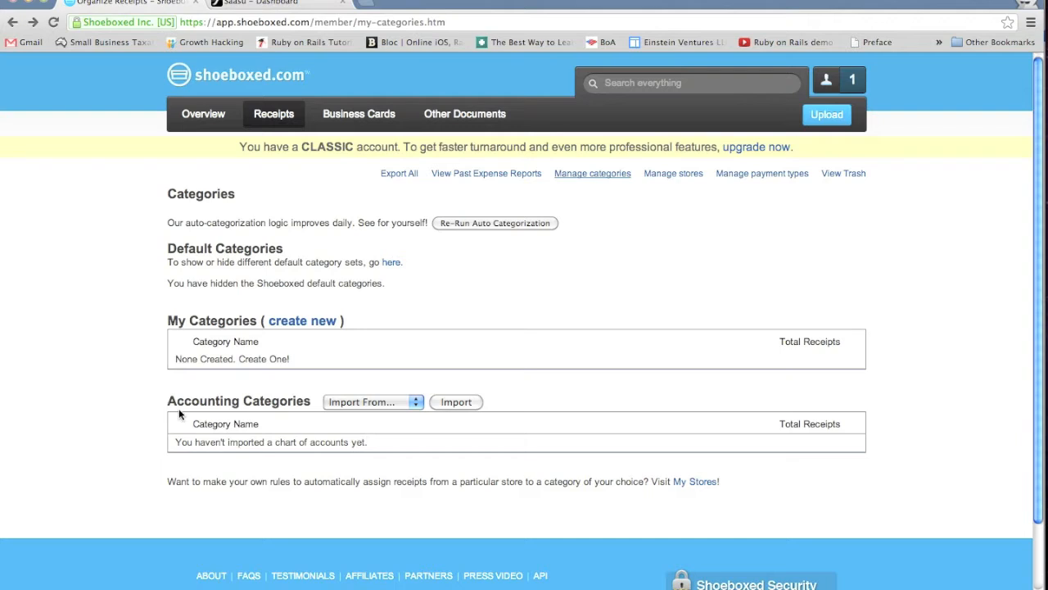
Step: Start importing accounting categories from Saasu and proceed to authenticate the Saasu connection
{"action": "left_click", "coordinate": [353, 404]}
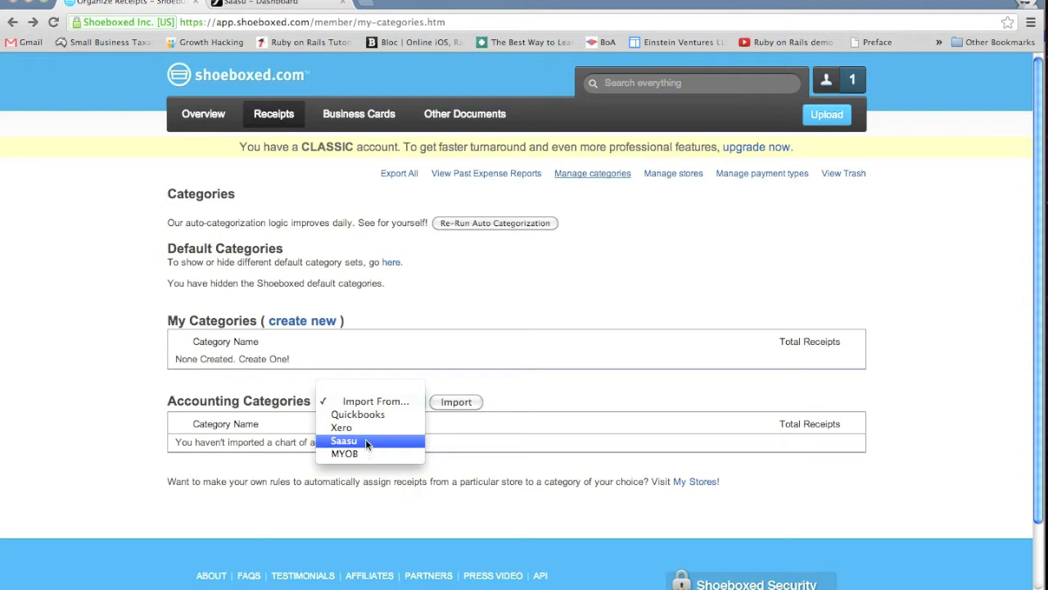
{"action": "left_click", "coordinate": [366, 441]}
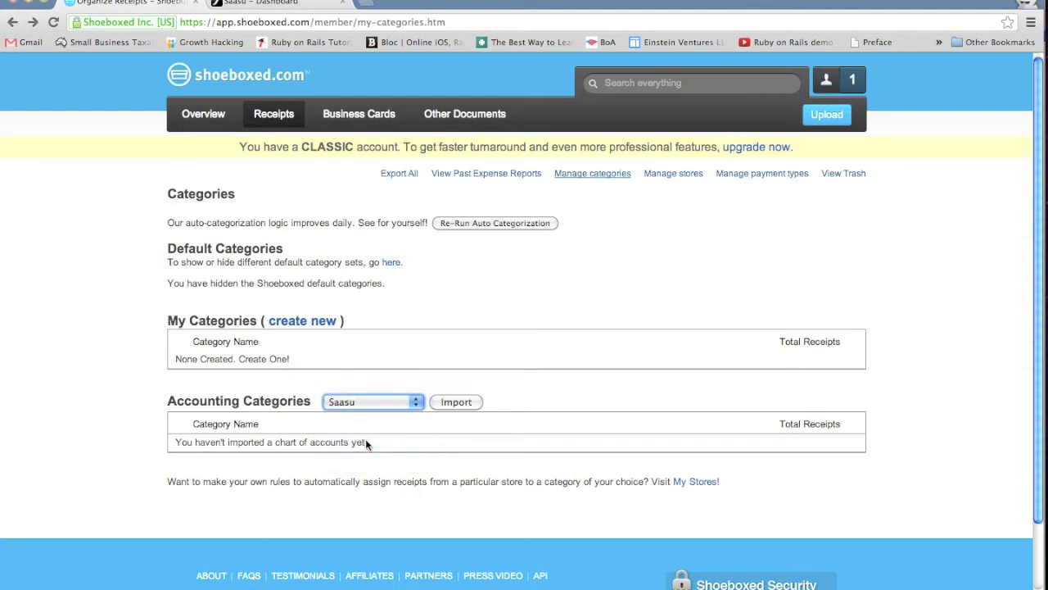
{"action": "left_click", "coordinate": [464, 402]}
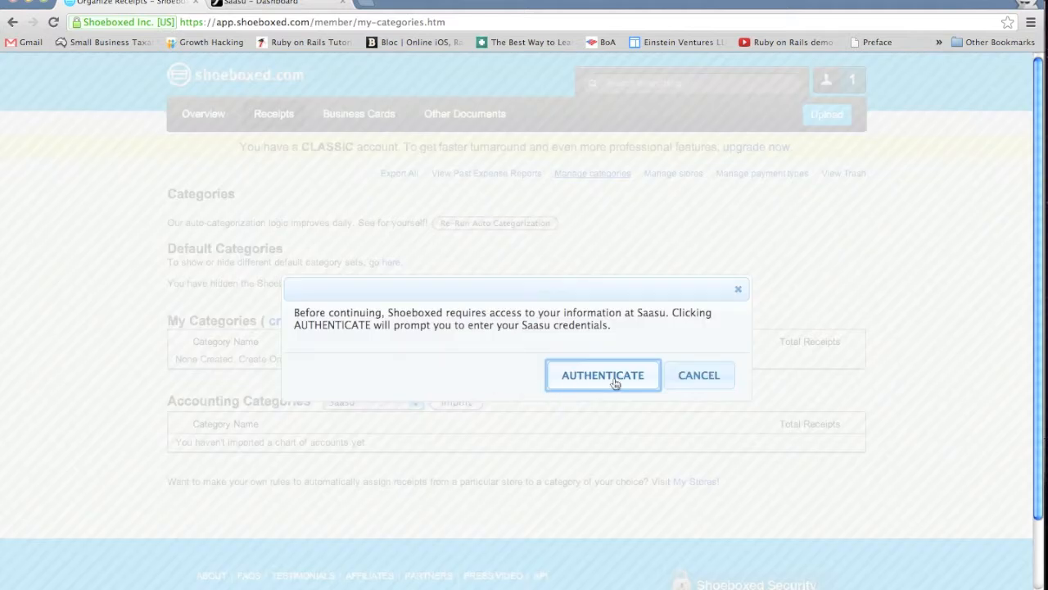
{"action": "left_click", "coordinate": [615, 383]}
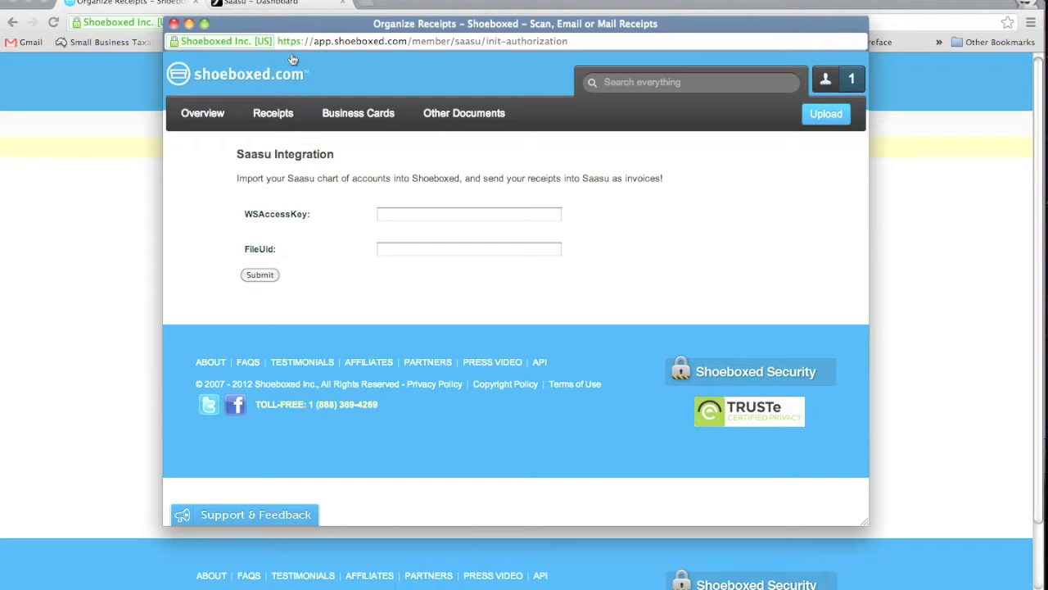
Step: Switch to Saasu and open the Web Services access settings
{"action": "left_click", "coordinate": [284, 4]}
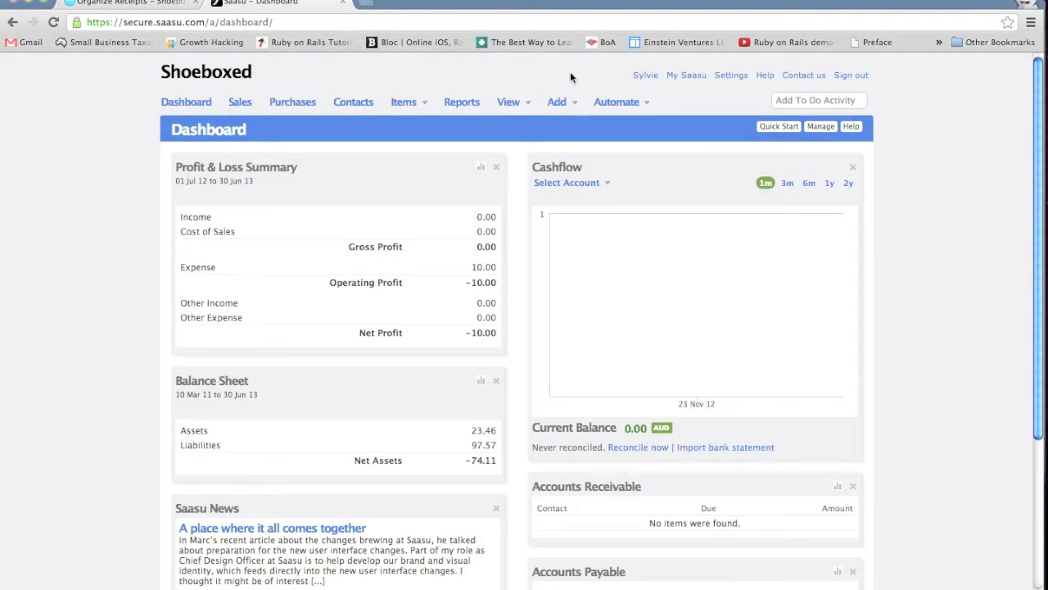
{"action": "left_click", "coordinate": [732, 75]}
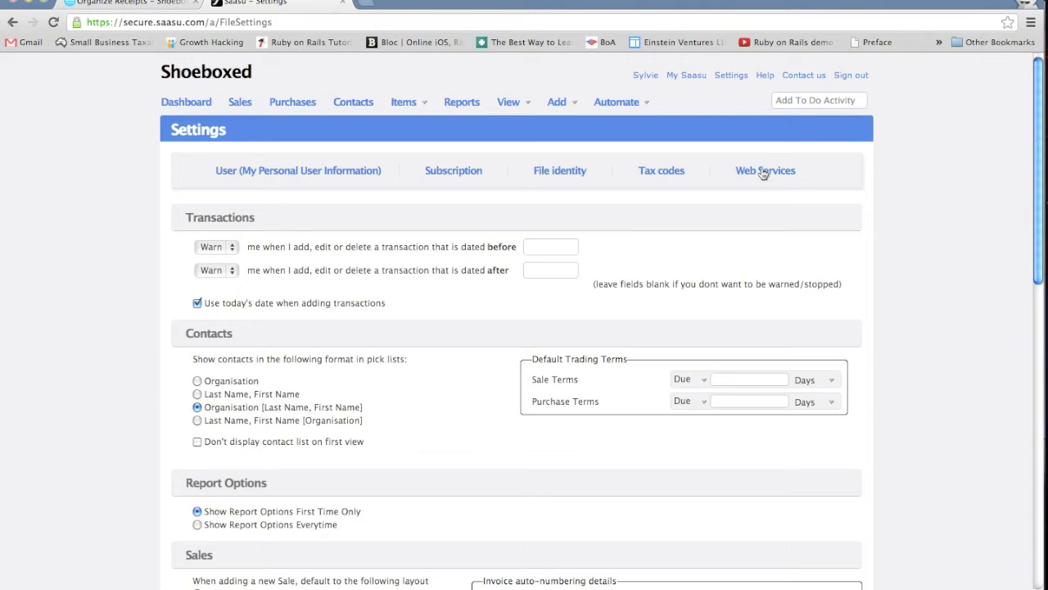
{"action": "left_click", "coordinate": [743, 168]}
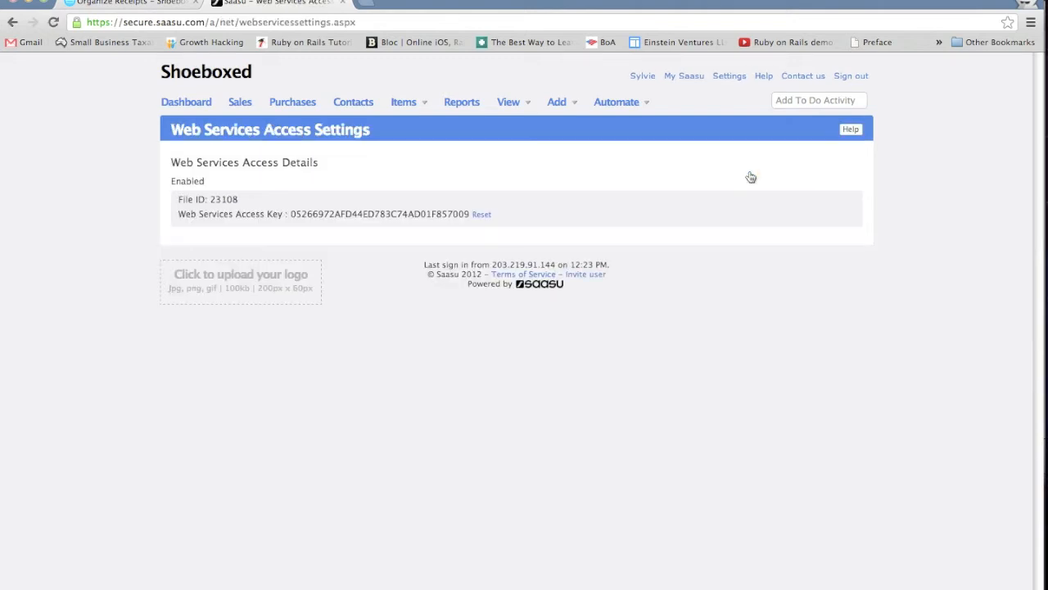
Step: Copy the File ID from Saasu's Web Services settings into the FileUid field of the Shoeboxed Saasu Integration form
{"action": "double_click", "coordinate": [224, 199]}
{"action": "key", "text": "super+c"}
{"action": "key", "text": "super+grave"}
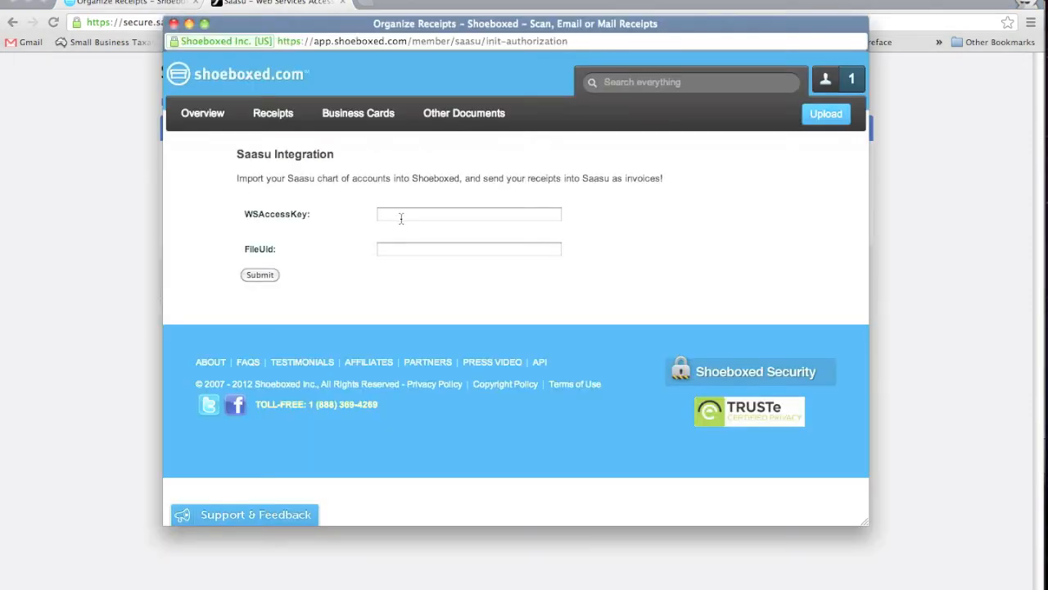
{"action": "left_click", "coordinate": [389, 248]}
{"action": "key", "text": "super+v"}
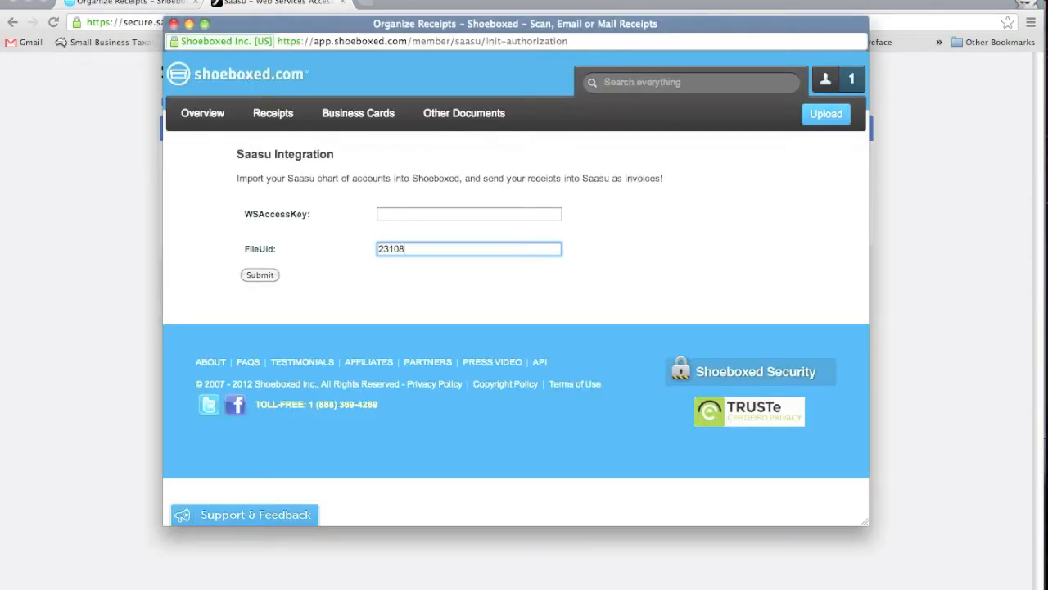
Step: Copy the Web Services Access Key from Saasu into the WSAccessKey field and submit the Saasu Integration form
{"action": "key", "text": "super+grave"}
{"action": "double_click", "coordinate": [390, 213]}
{"action": "key", "text": "super+c"}
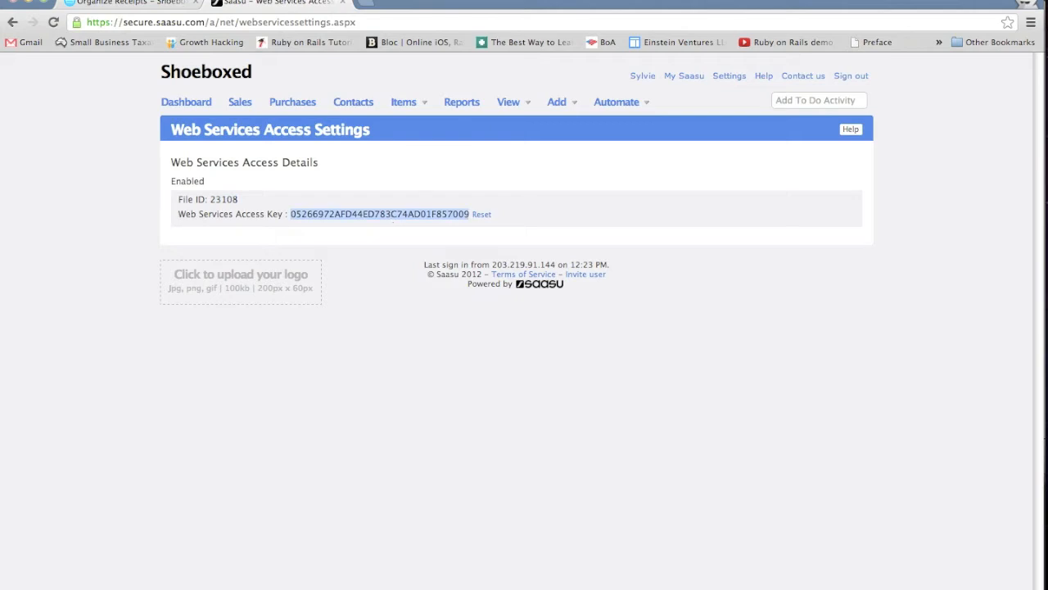
{"action": "key", "text": "super+Tab"}
{"action": "key", "text": "super+shift+Tab"}
{"action": "key", "text": "super+grave"}
{"action": "left_click", "coordinate": [404, 213]}
{"action": "key", "text": "super+v"}
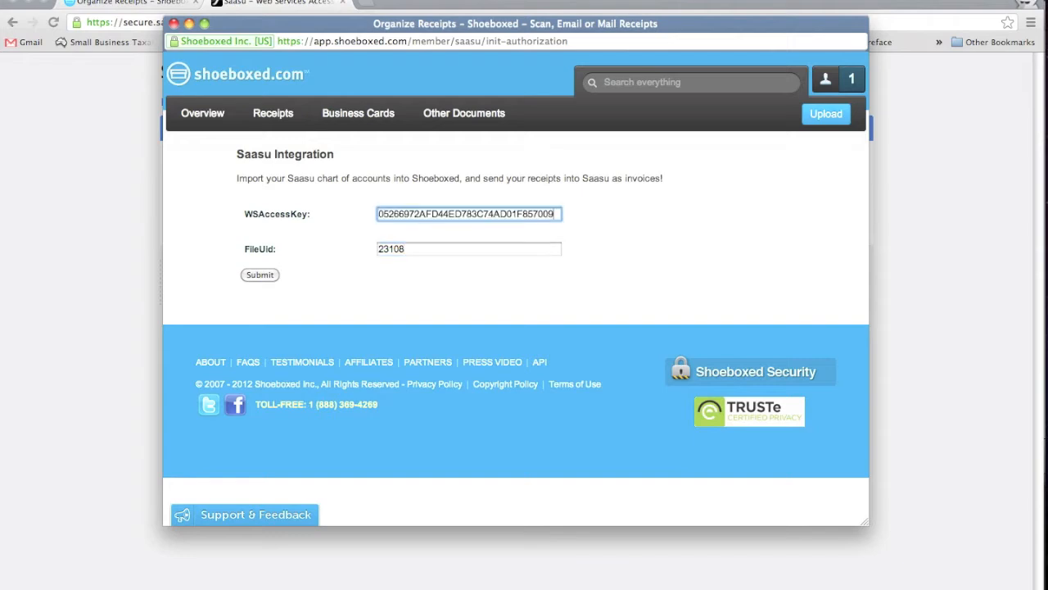
{"action": "left_click", "coordinate": [260, 276]}
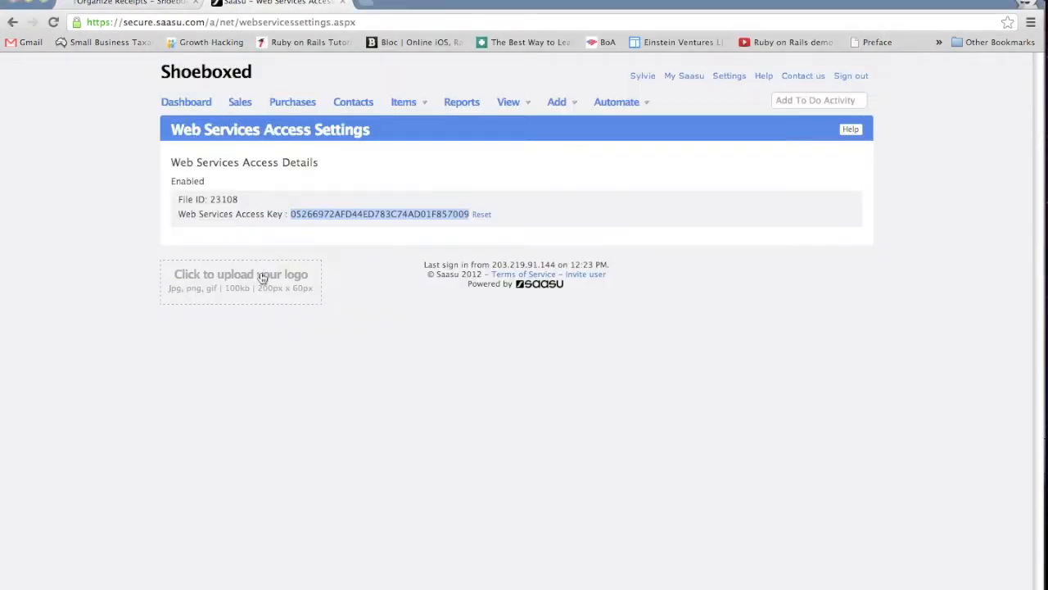
Step: Return to Shoeboxed and review the imported Saasu accounting categories
{"action": "left_click", "coordinate": [137, 4]}
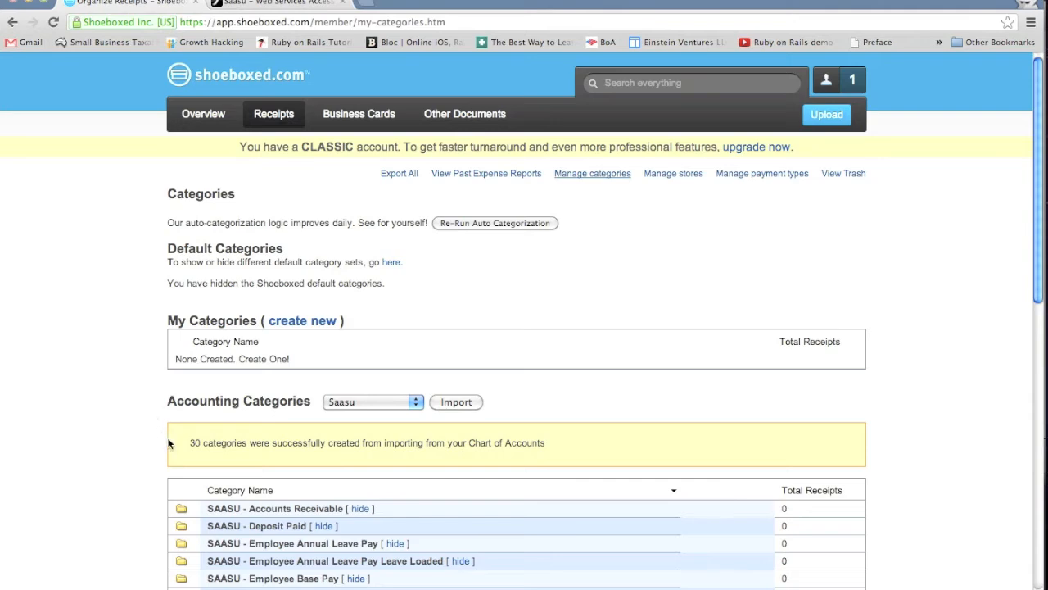
{"action": "scroll", "coordinate": [161, 446], "scroll_direction": "down", "scroll_amount": 10}
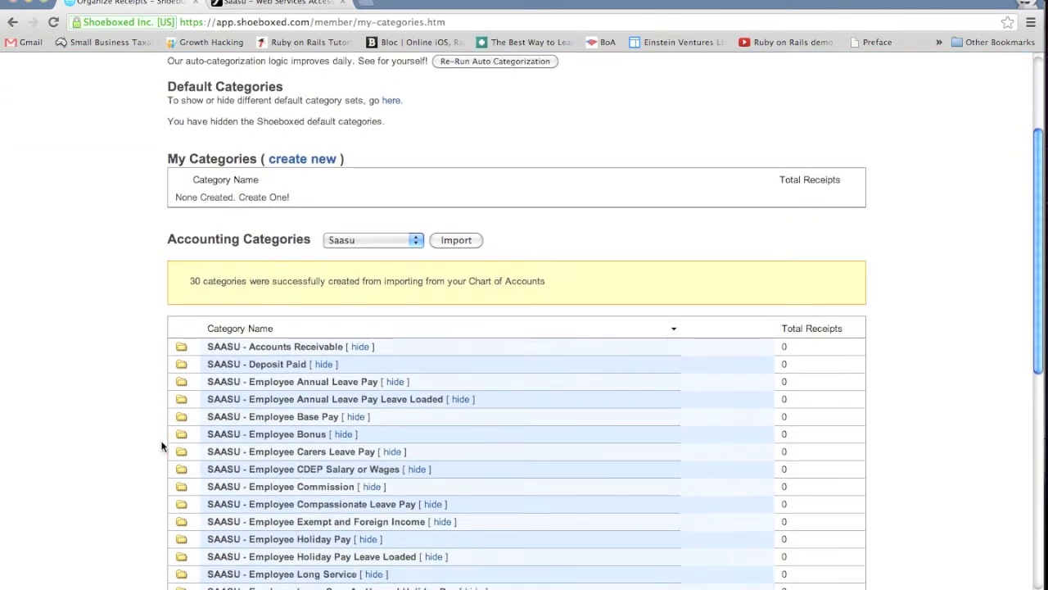
{"action": "scroll", "coordinate": [161, 446], "scroll_direction": "down", "scroll_amount": 1}
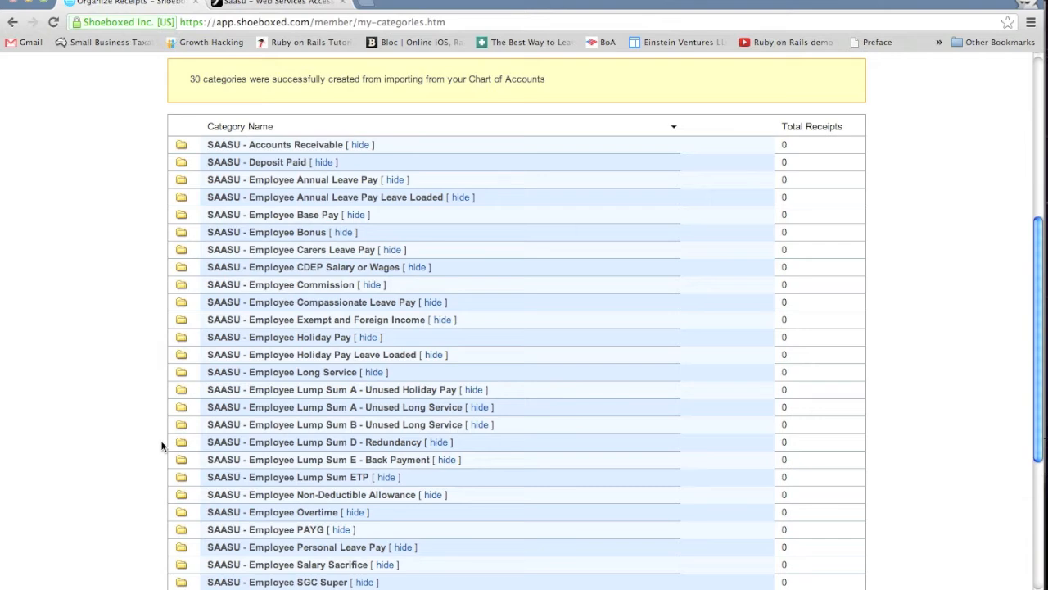
{"action": "scroll", "coordinate": [161, 447], "scroll_direction": "up", "scroll_amount": 10}
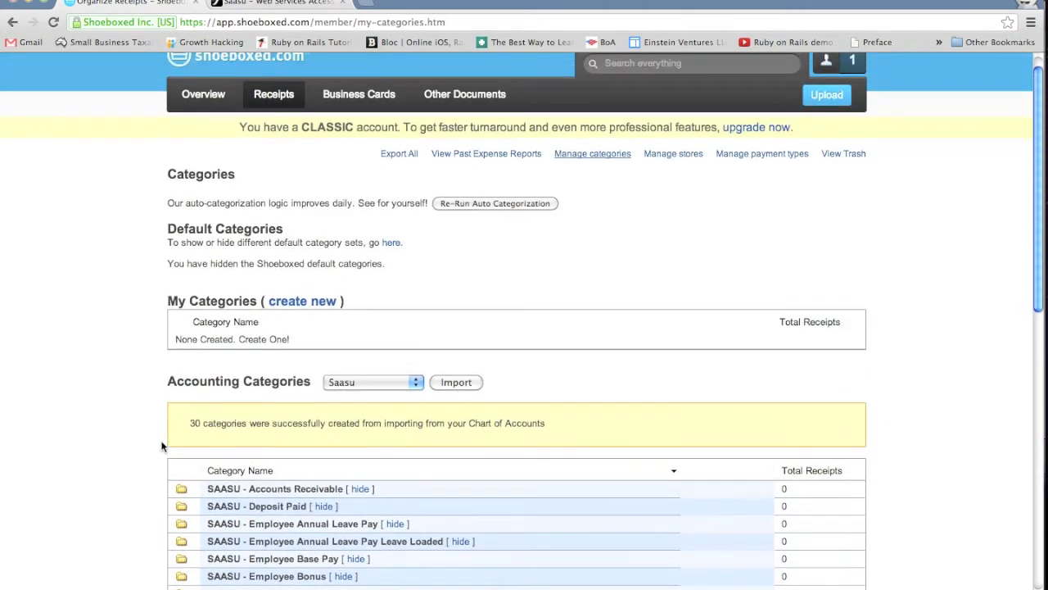
{"action": "scroll", "coordinate": [161, 447], "scroll_direction": "up", "scroll_amount": 1}
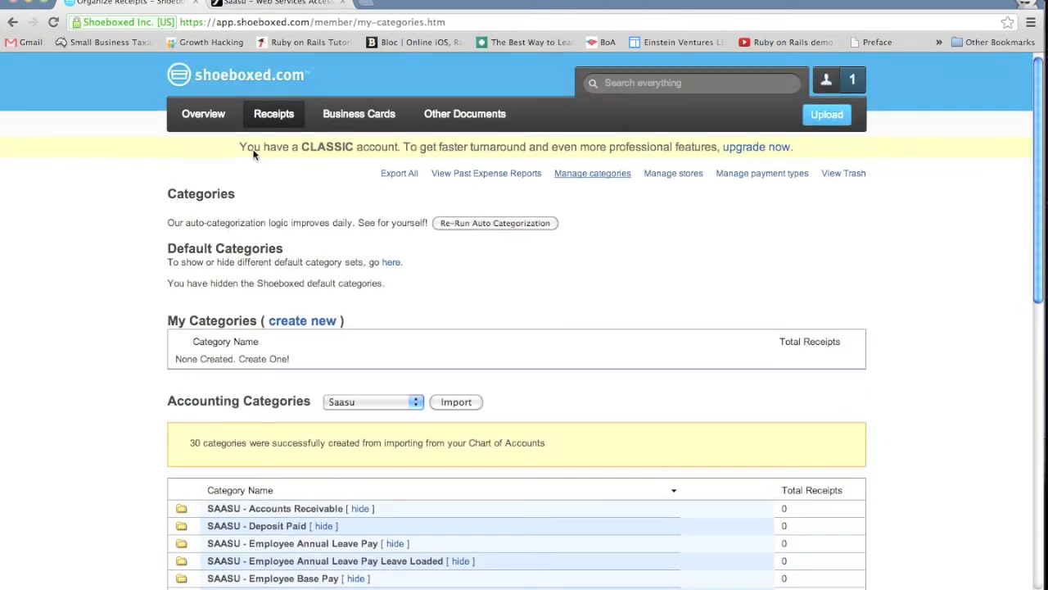
Step: Add the 17/10/12 Taxi receipt to the SAASU - Raw Material Expenses category, declining to apply it to other Taxi receipts
{"action": "left_click", "coordinate": [273, 118]}
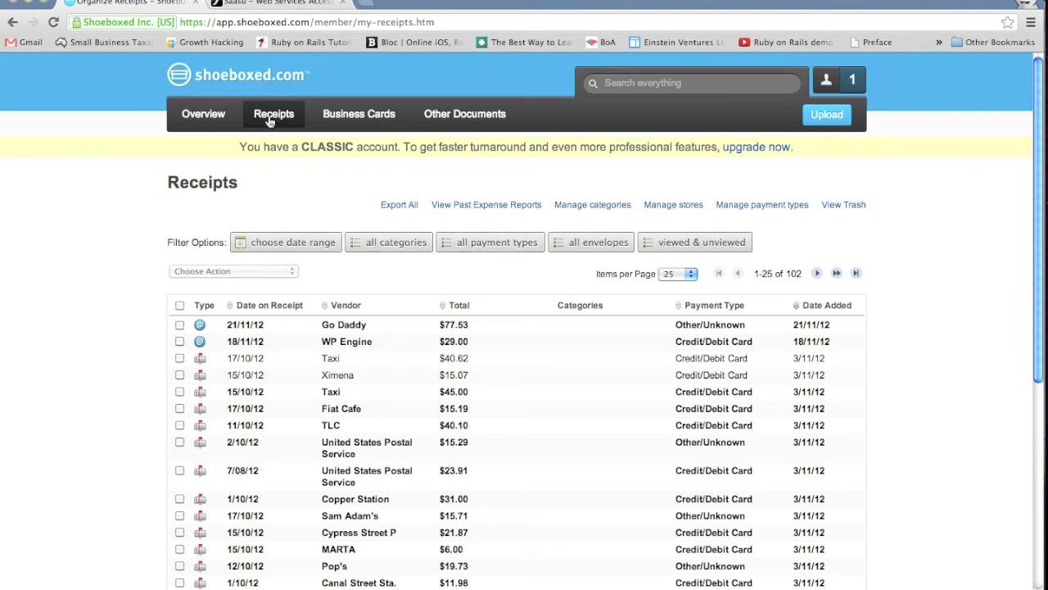
{"action": "left_click", "coordinate": [180, 359]}
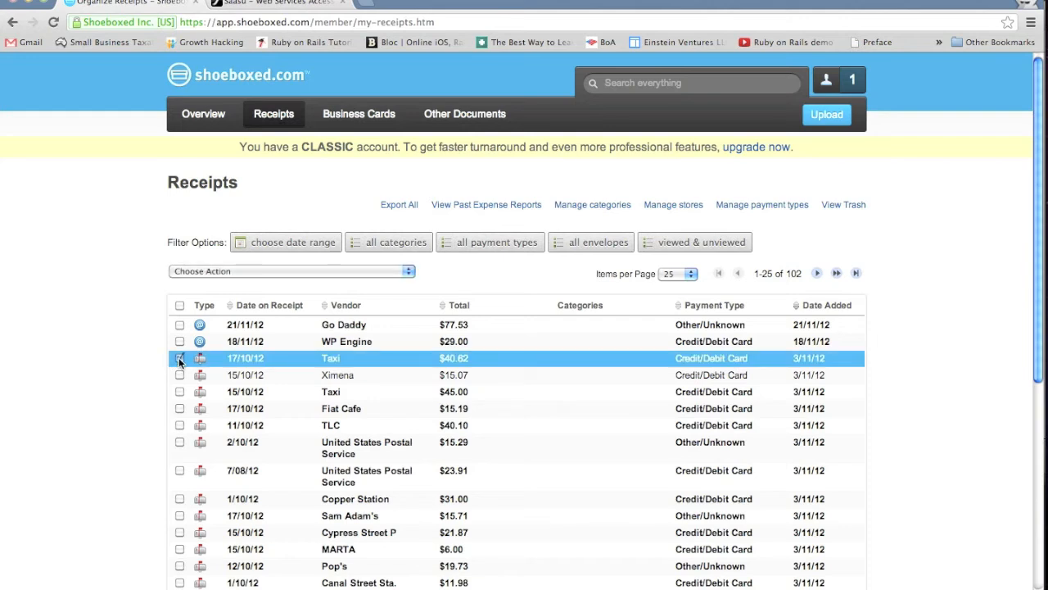
{"action": "left_click", "coordinate": [268, 272]}
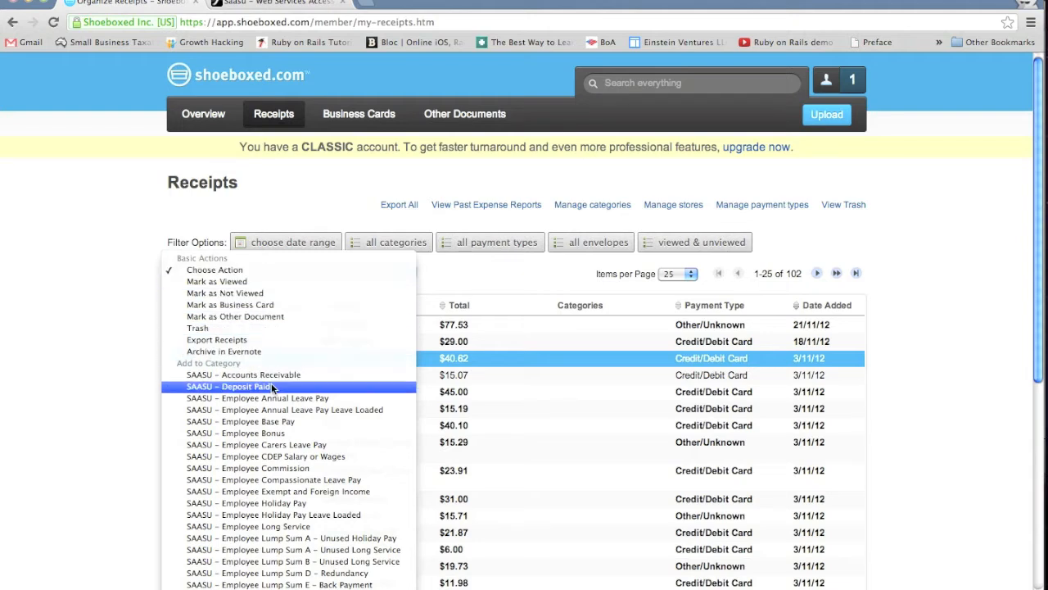
{"action": "scroll", "coordinate": [256, 528], "scroll_direction": "down", "scroll_amount": 3}
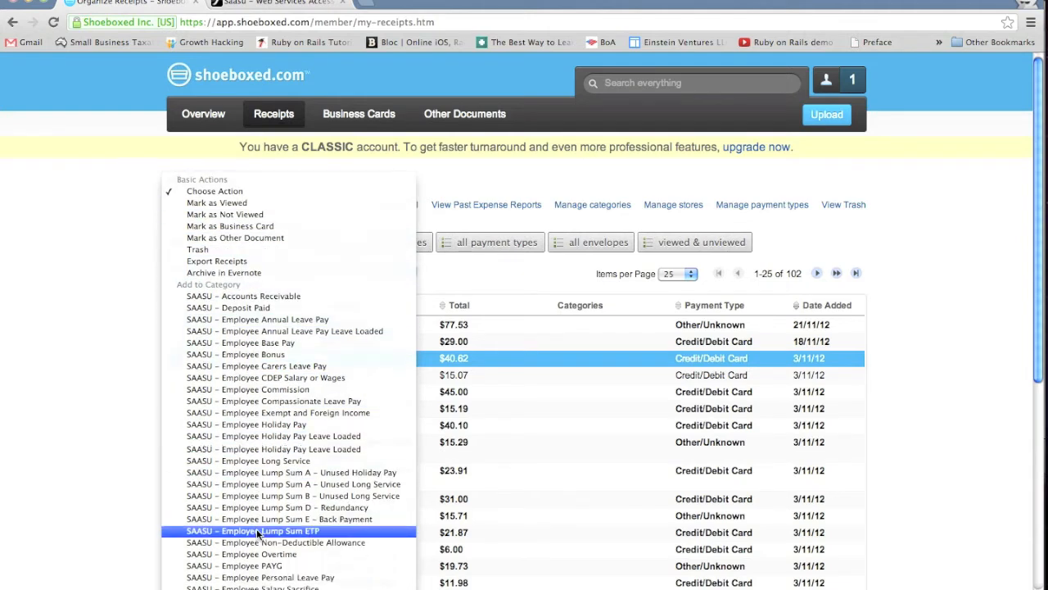
{"action": "scroll", "coordinate": [257, 529], "scroll_direction": "down", "scroll_amount": 1}
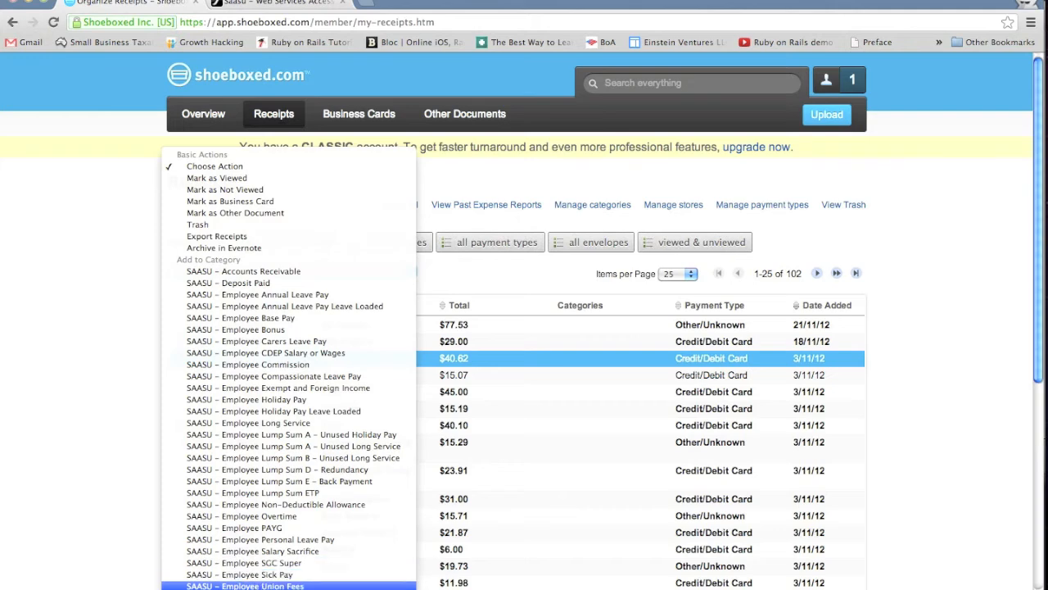
{"action": "left_click", "coordinate": [256, 588]}
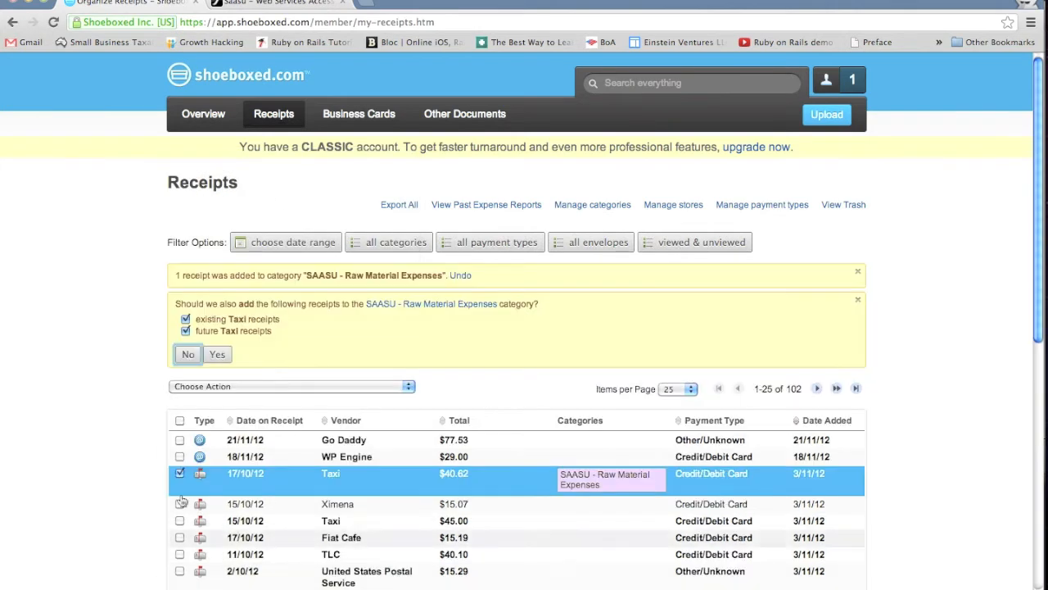
{"action": "left_click", "coordinate": [188, 355]}
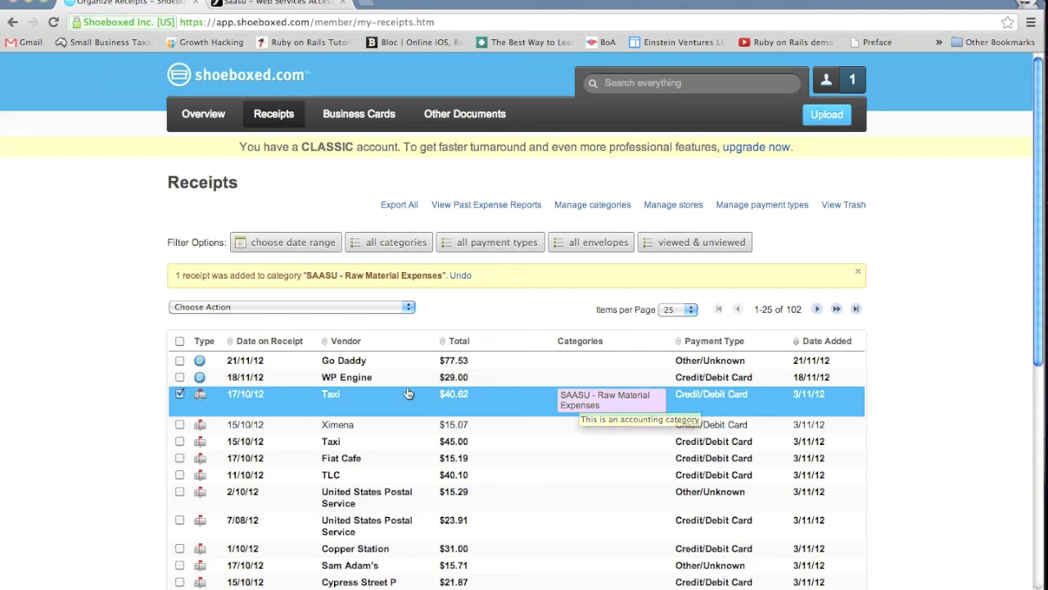
Step: Start exporting the selected 17/10/12 Taxi receipt
{"action": "left_click", "coordinate": [179, 394]}
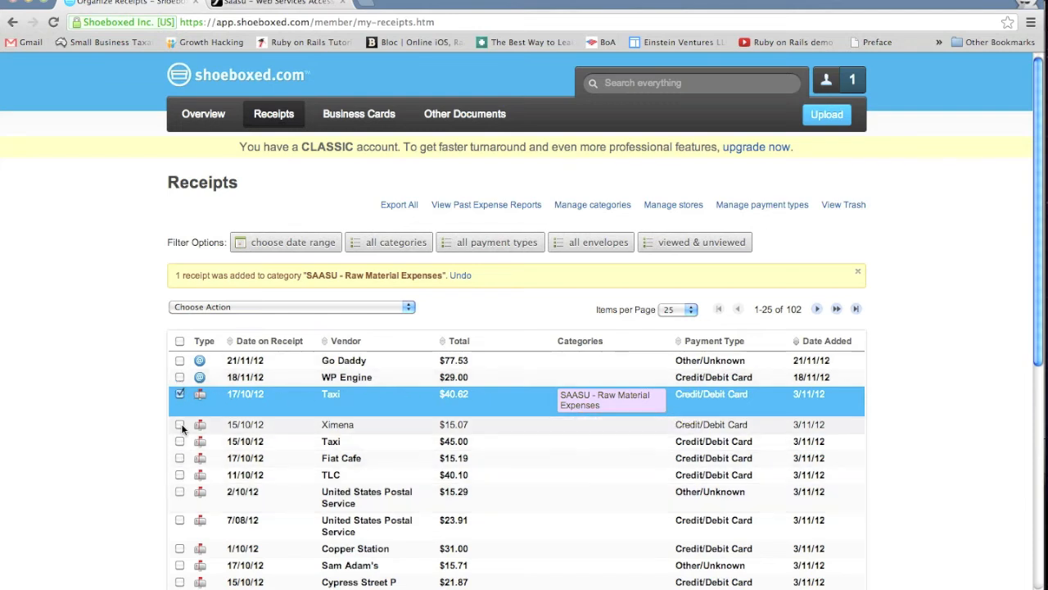
{"action": "left_click", "coordinate": [248, 306]}
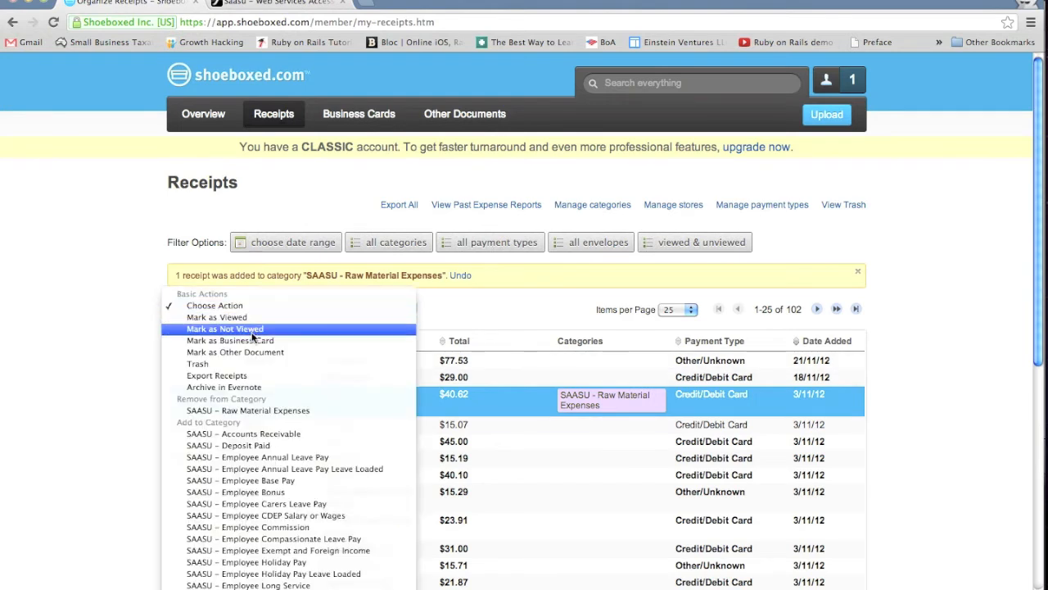
{"action": "left_click", "coordinate": [257, 374]}
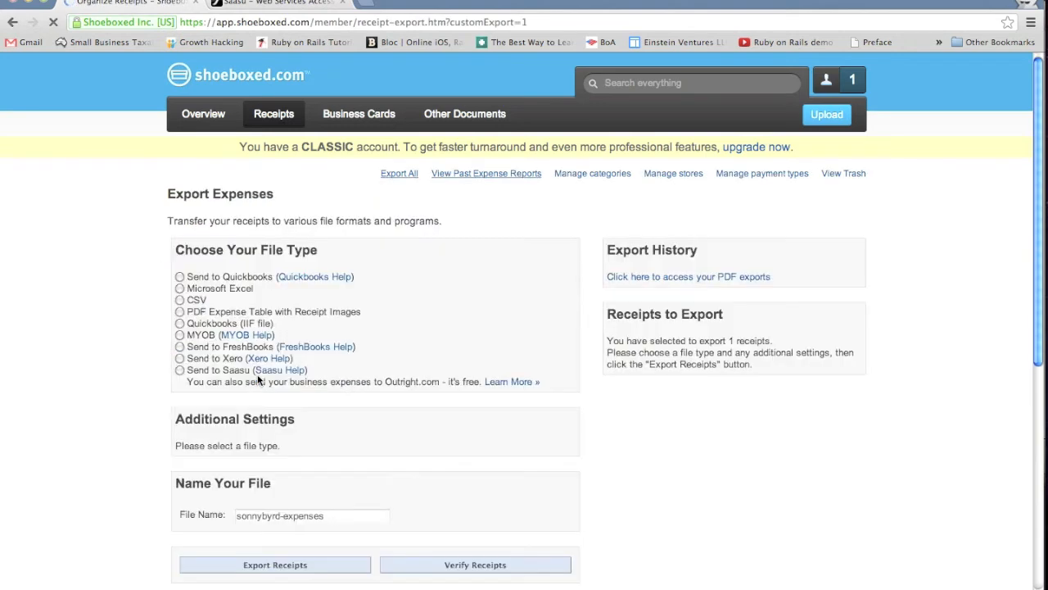
Step: Set the export to Send to Saasu with Export all selected receipts, and proceed with Verify & Send to Saasu
{"action": "left_click", "coordinate": [179, 370]}
{"action": "scroll", "coordinate": [155, 376], "scroll_direction": "down", "scroll_amount": 3}
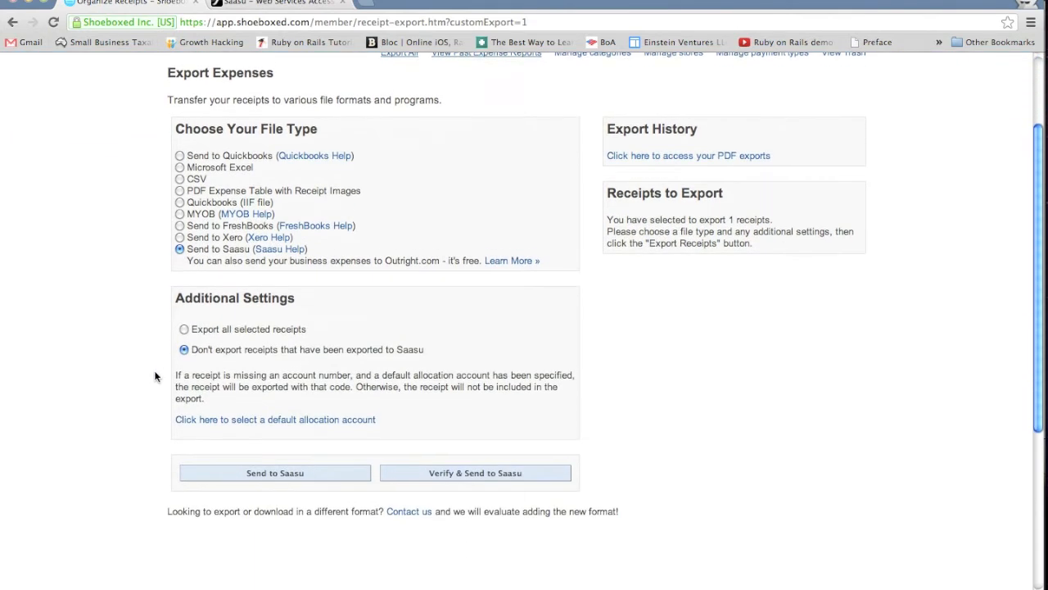
{"action": "left_click", "coordinate": [184, 320]}
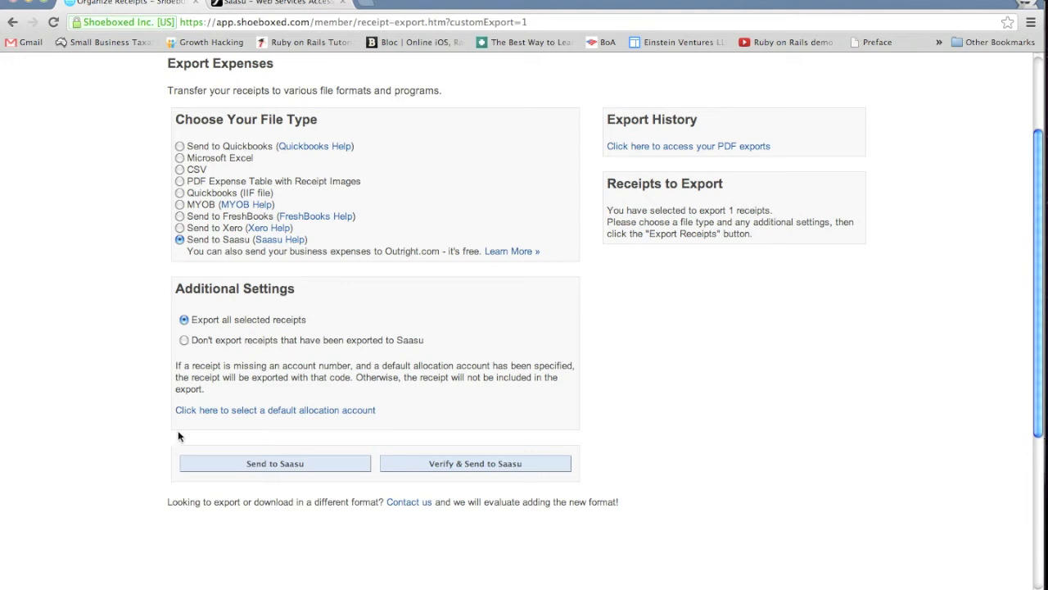
{"action": "left_click", "coordinate": [409, 469]}
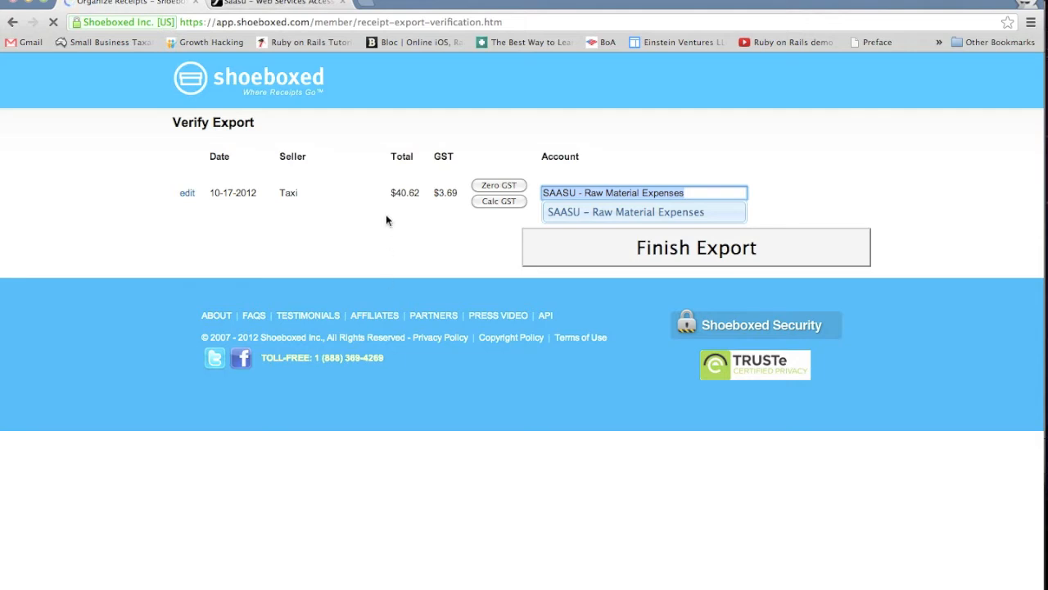
Step: Assign the Taxi receipt to the SAASU - Raw Material Expenses account and finish the export, continuing with the saved Saasu account
{"action": "left_click", "coordinate": [369, 238]}
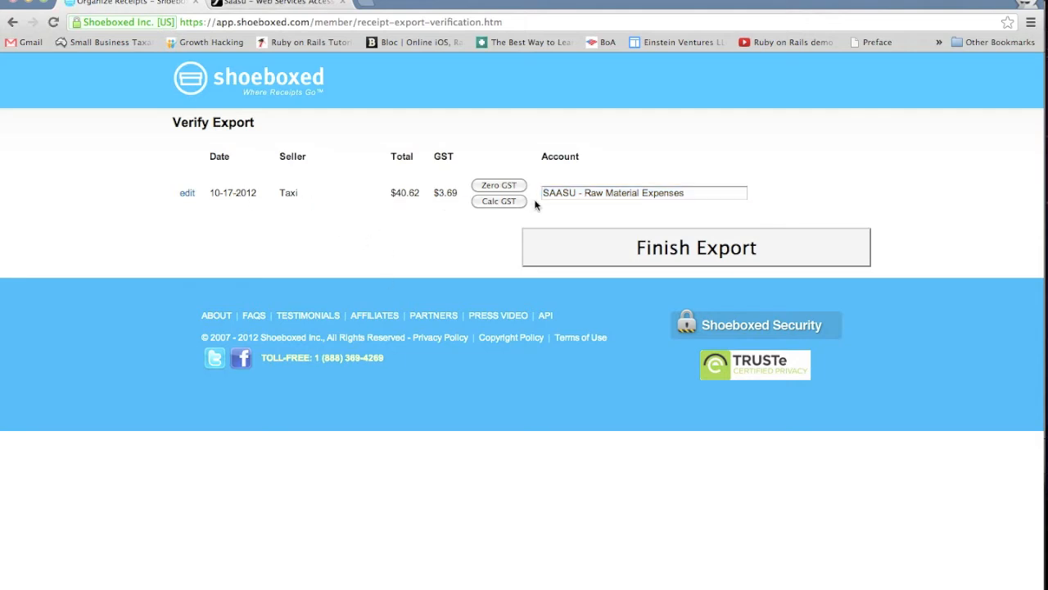
{"action": "left_click", "coordinate": [592, 194]}
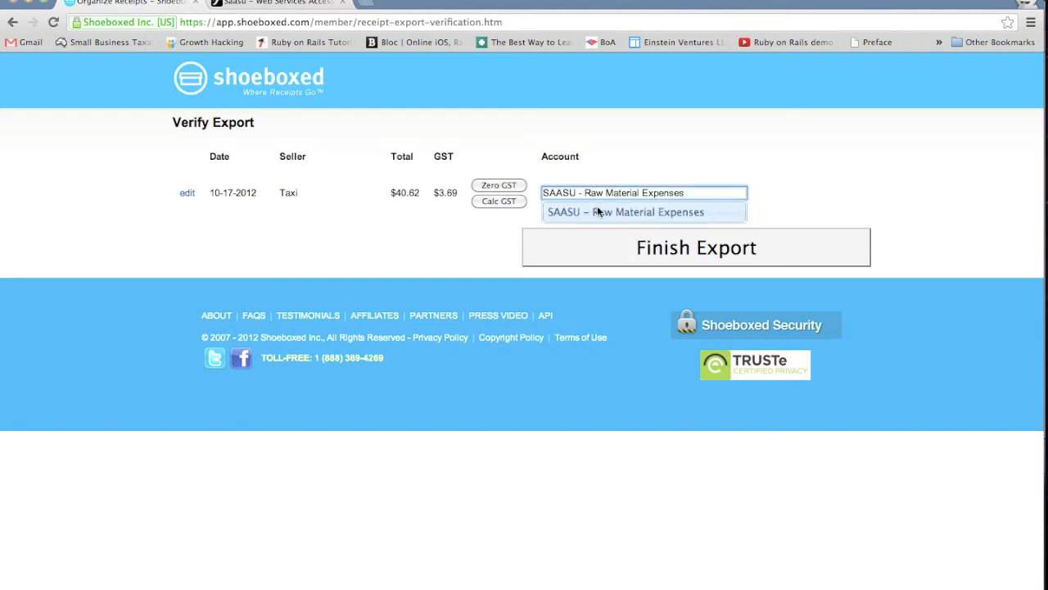
{"action": "left_click", "coordinate": [599, 212]}
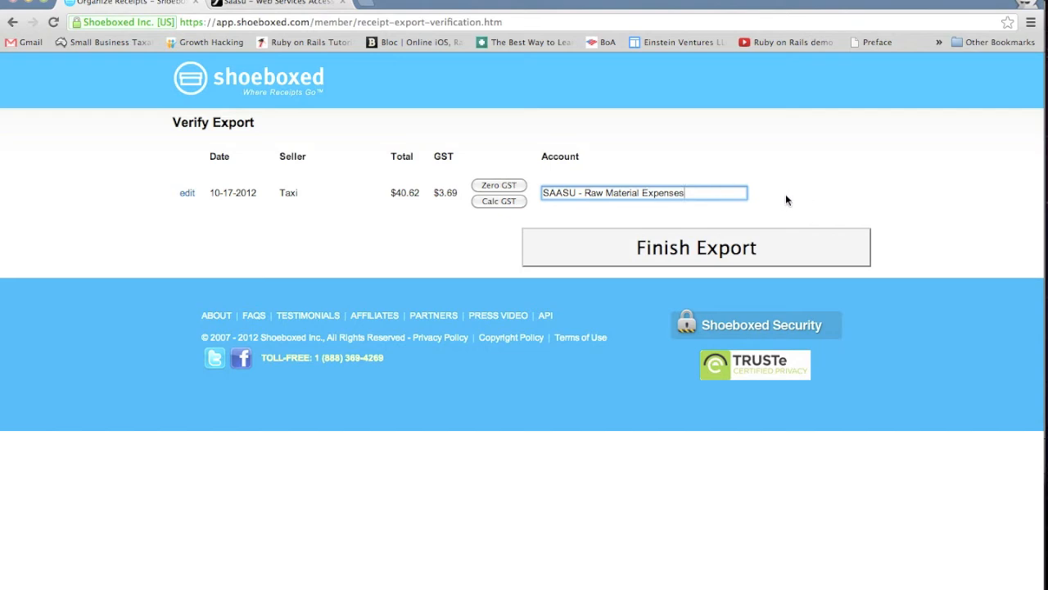
{"action": "left_click", "coordinate": [781, 246]}
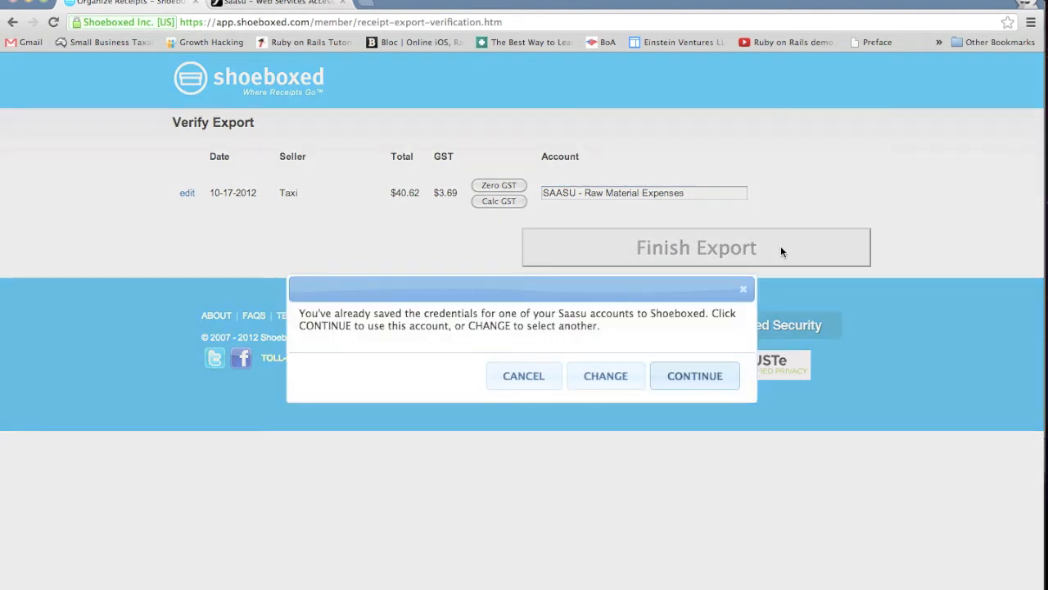
{"action": "left_click", "coordinate": [695, 376]}
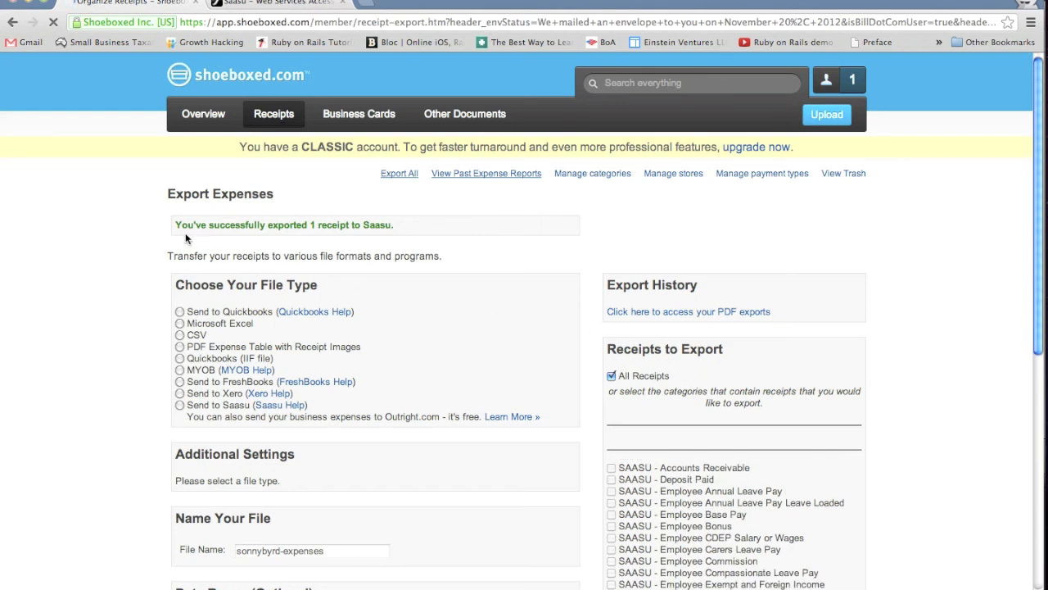
{"action": "left_click_drag", "start_coordinate": [175, 227], "coordinate": [405, 227]}
{"action": "left_click", "coordinate": [405, 227]}
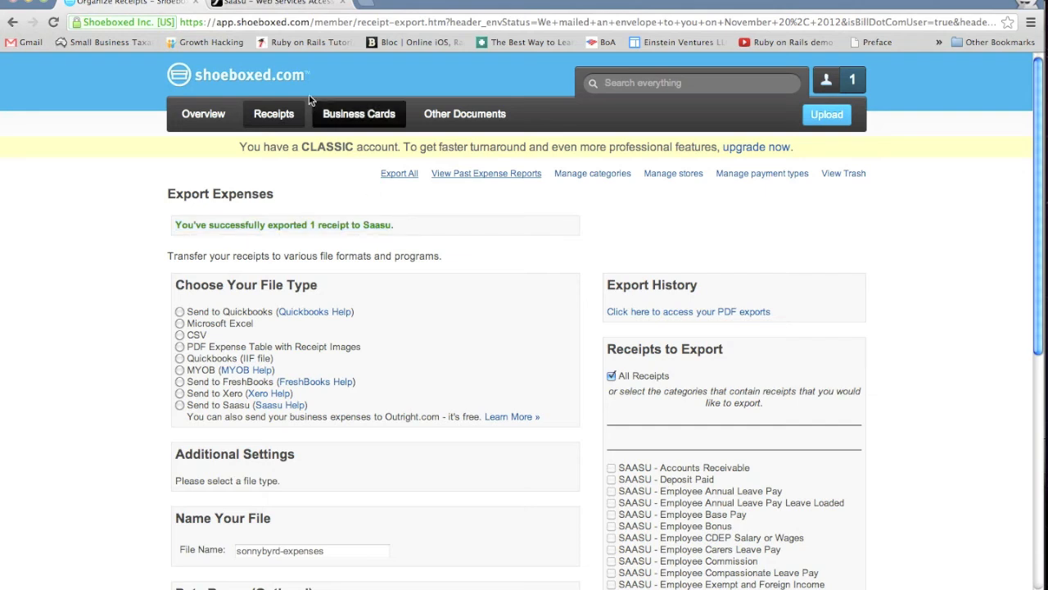
Step: Switch to Saasu, open the Taxi entry from the dashboard's Accounts Payable list, and check the account assigned to the purchase
{"action": "left_click", "coordinate": [295, 3]}
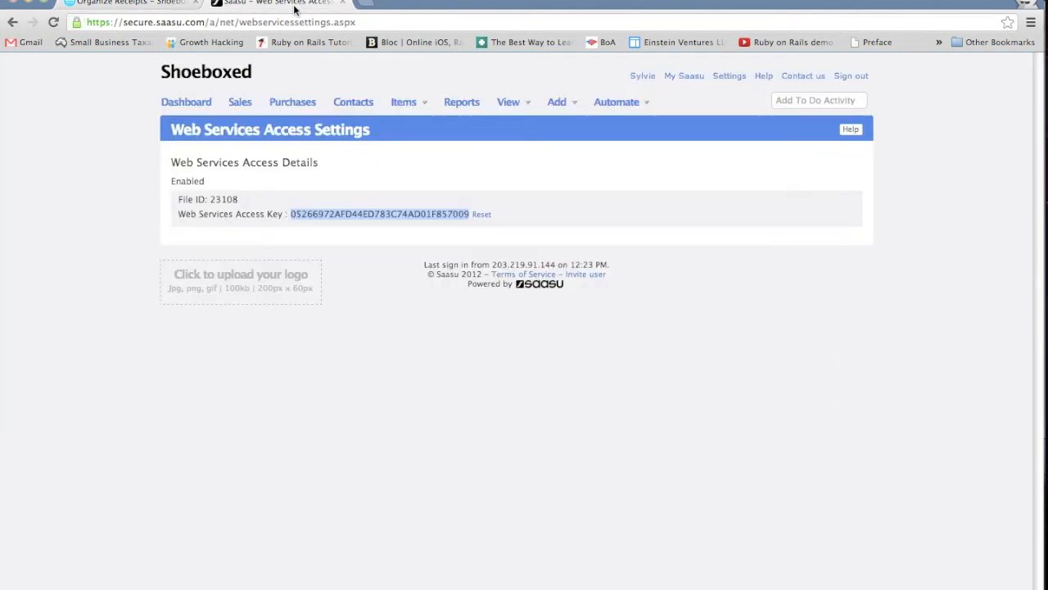
{"action": "left_click", "coordinate": [305, 162]}
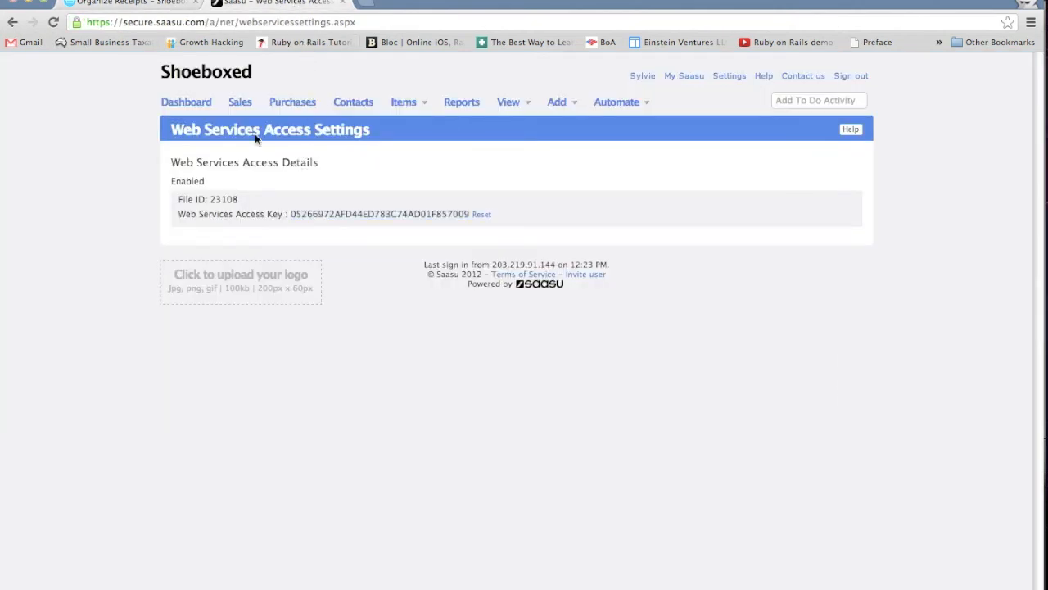
{"action": "left_click", "coordinate": [182, 103]}
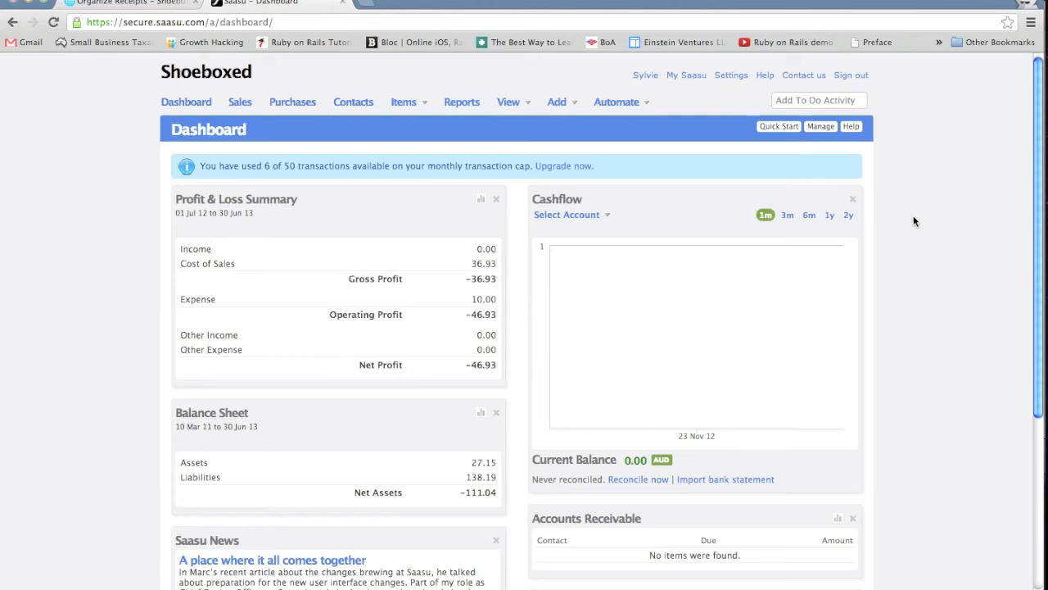
{"action": "scroll", "coordinate": [915, 221], "scroll_direction": "down", "scroll_amount": 6}
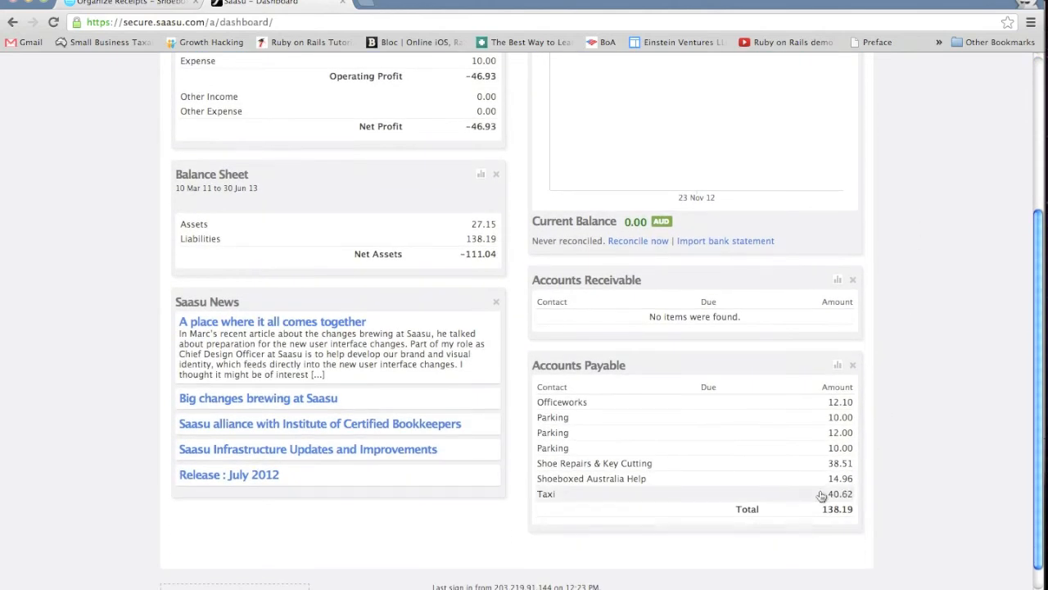
{"action": "left_click", "coordinate": [616, 495]}
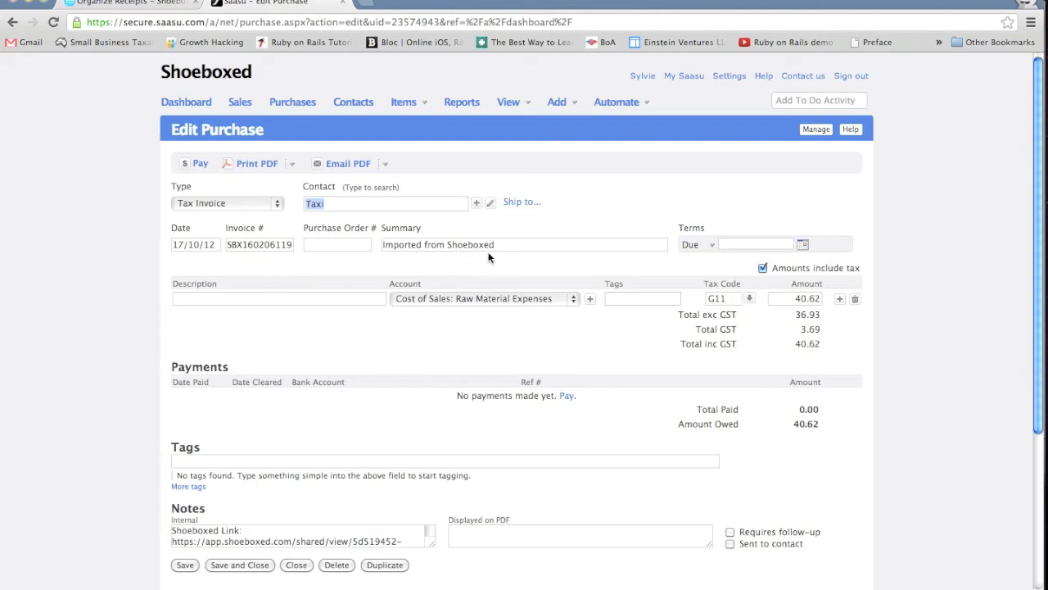
{"action": "left_click", "coordinate": [571, 300]}
{"action": "left_click", "coordinate": [569, 297]}
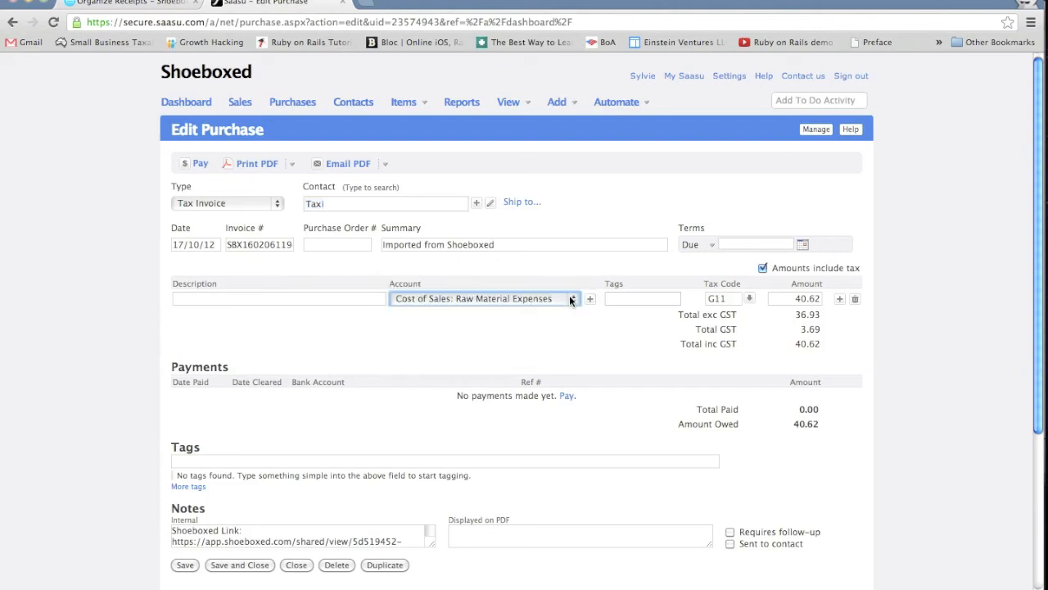
Step: Open the Shoeboxed link from the purchase's internal notes in a new browser tab and examine the scanned Taxi receipt
{"action": "scroll", "coordinate": [679, 319], "scroll_direction": "down", "scroll_amount": 2}
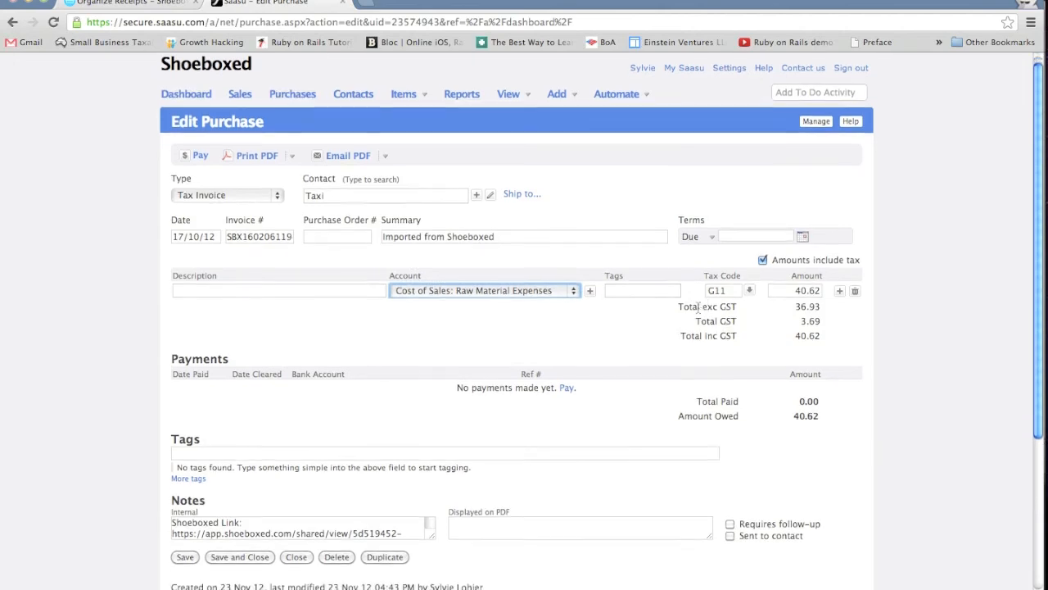
{"action": "scroll", "coordinate": [379, 402], "scroll_direction": "down", "scroll_amount": 2}
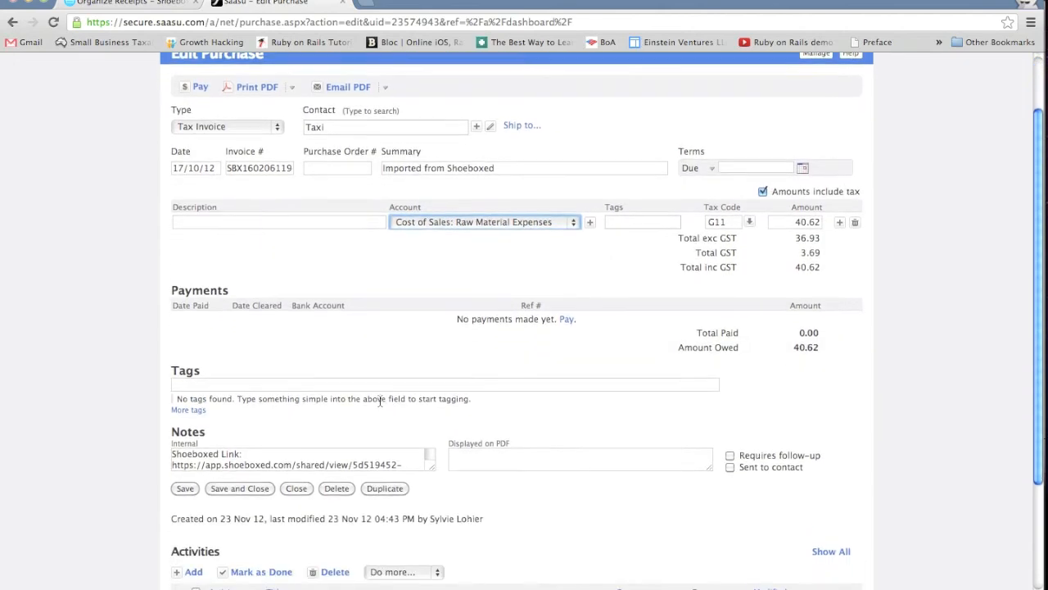
{"action": "left_click_drag", "start_coordinate": [172, 443], "coordinate": [314, 433]}
{"action": "key", "text": "super+c"}
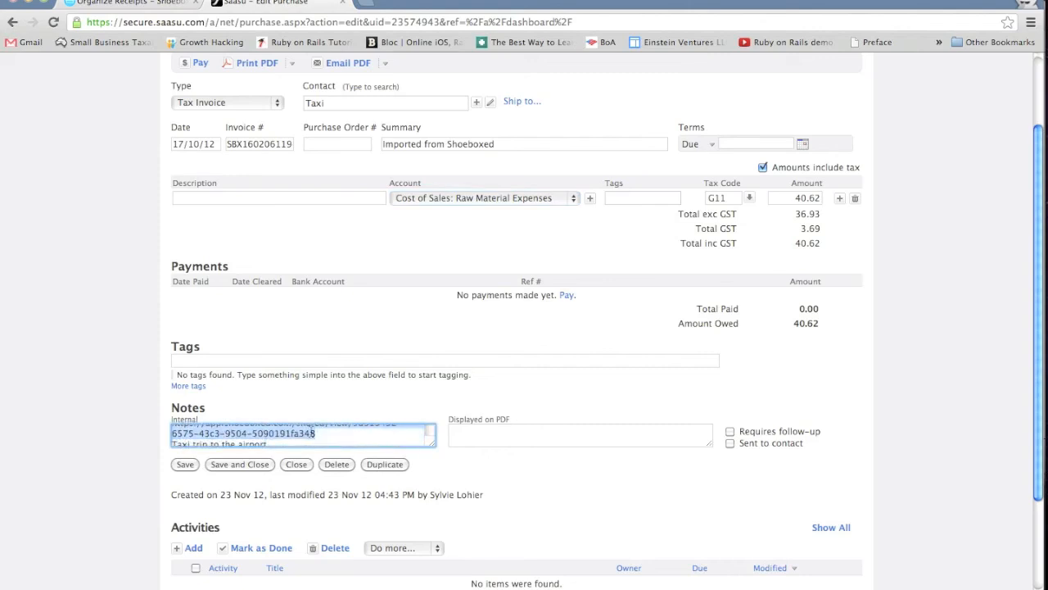
{"action": "left_click", "coordinate": [368, 9]}
{"action": "key", "text": "super+v"}
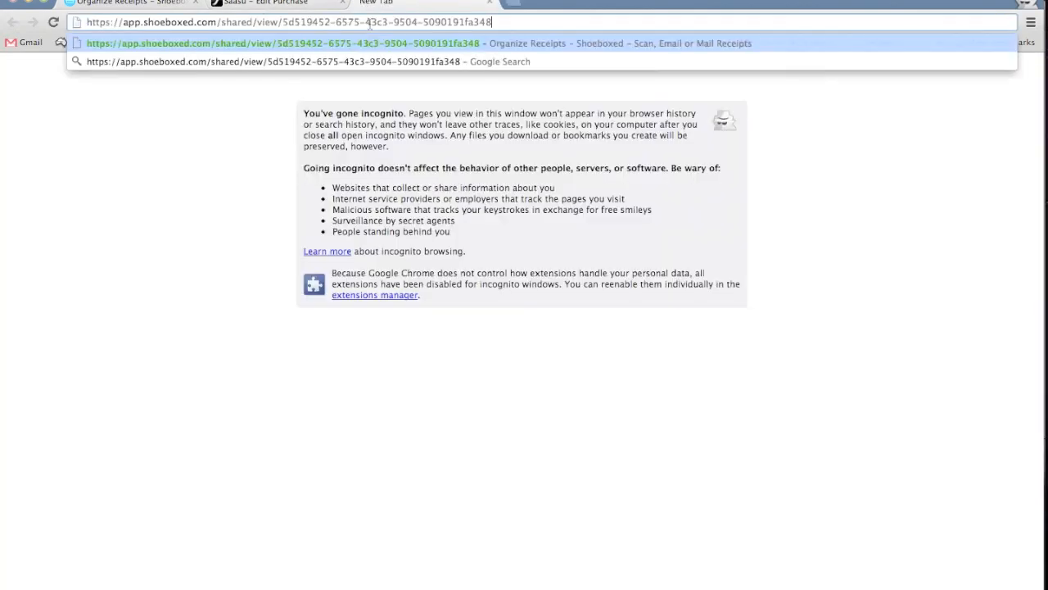
{"action": "key", "text": "Return"}
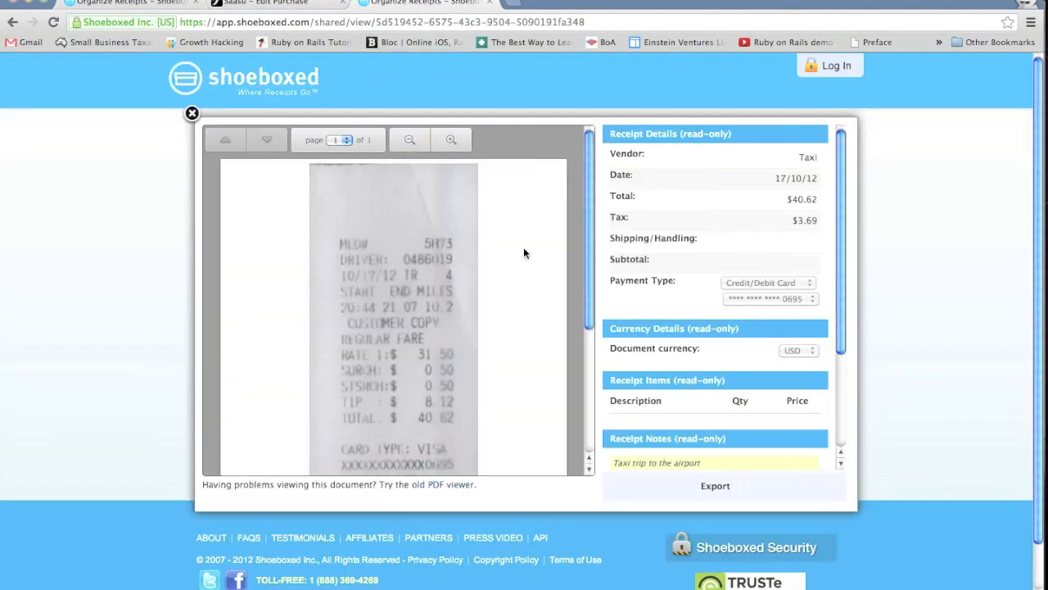
{"action": "scroll", "coordinate": [523, 246], "scroll_direction": "down", "scroll_amount": 3}
{"action": "scroll", "coordinate": [524, 253], "scroll_direction": "down", "scroll_amount": 1}
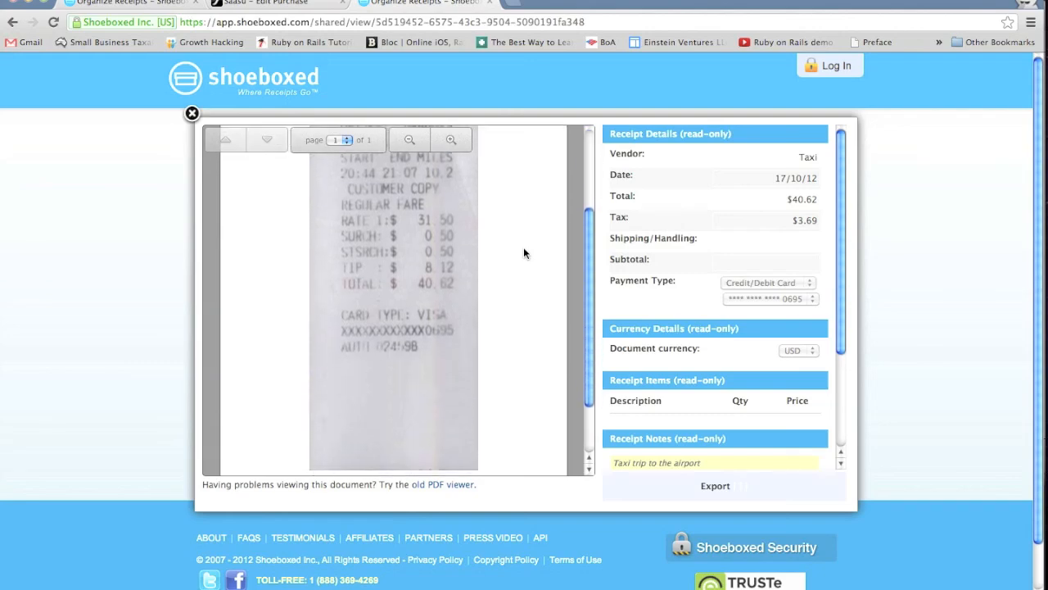
{"action": "scroll", "coordinate": [524, 253], "scroll_direction": "up", "scroll_amount": 4}
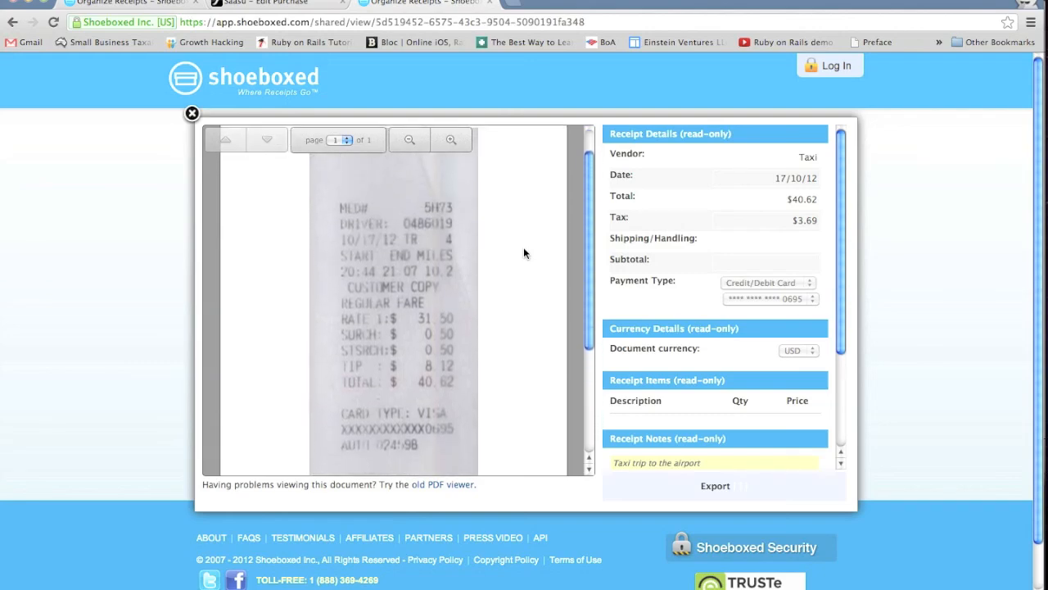